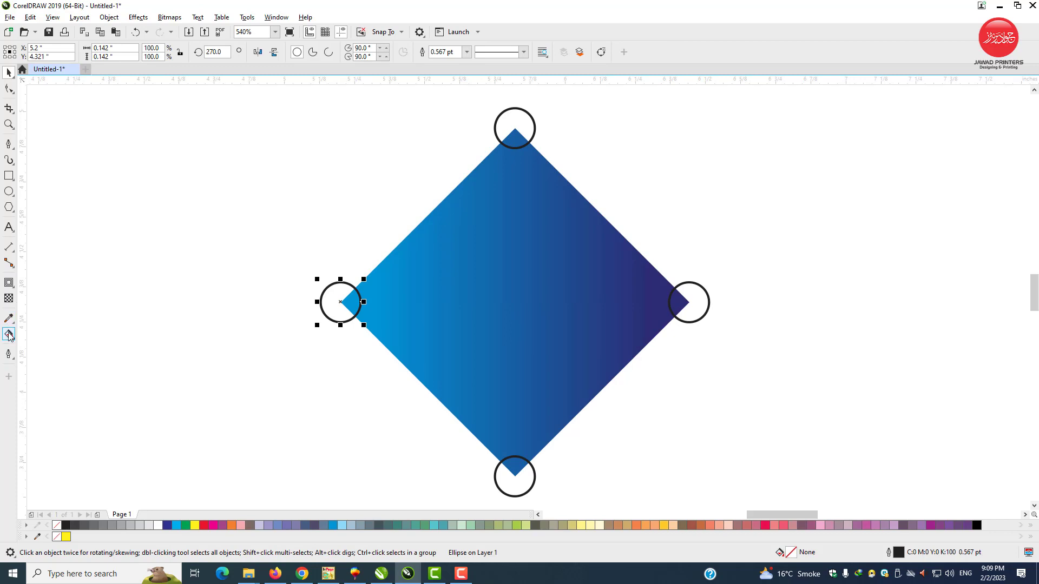
# - Give the left circle a vertical fountain fill running from golden orange-yellow at its upper edge to bright yellow below
pyautogui.click(9, 336)
pyautogui.moveTo(339, 328); pyautogui.dragTo(339, 327)
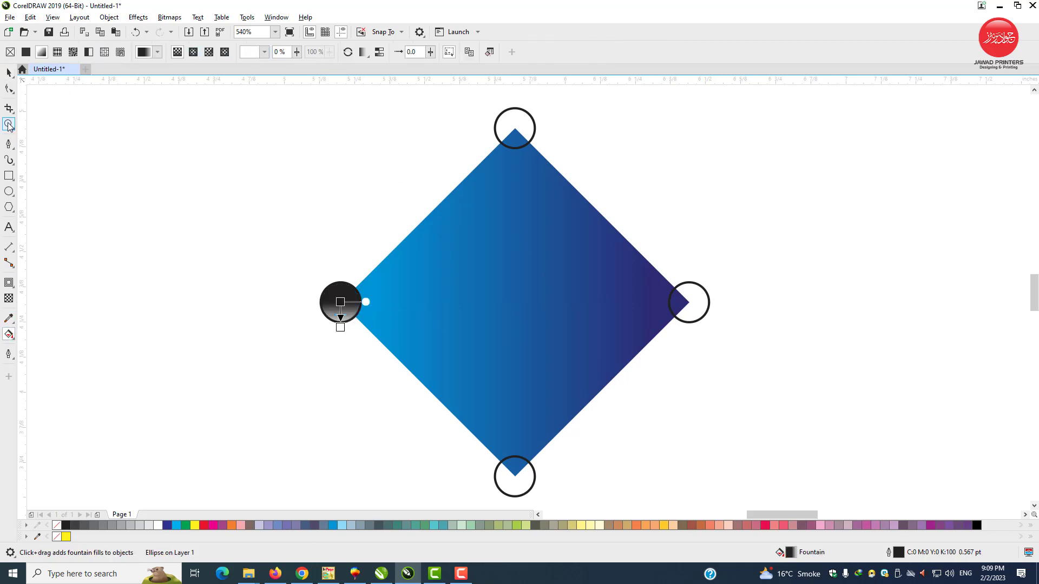
pyautogui.click(9, 125)
pyautogui.moveTo(322, 269); pyautogui.dragTo(392, 338)
pyautogui.click(8, 72)
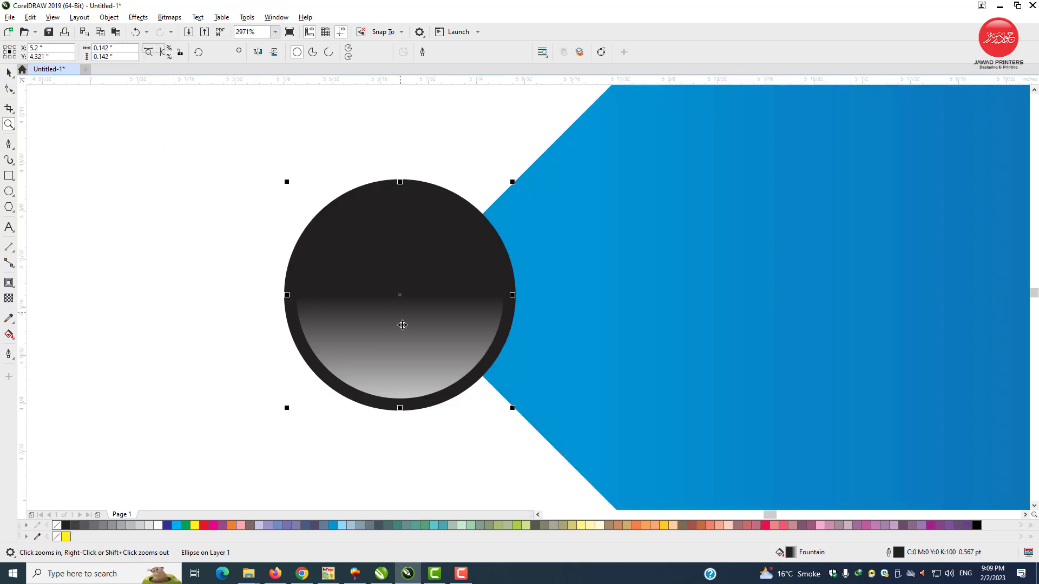
pyautogui.click(8, 335)
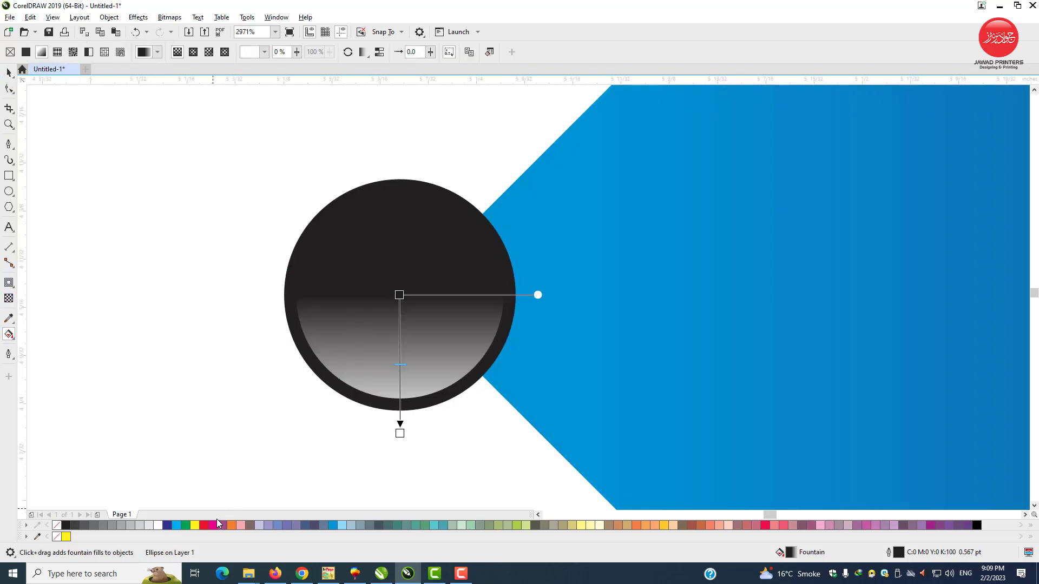
pyautogui.moveTo(411, 300); pyautogui.dragTo(400, 198)
pyautogui.moveTo(394, 437); pyautogui.dragTo(398, 432)
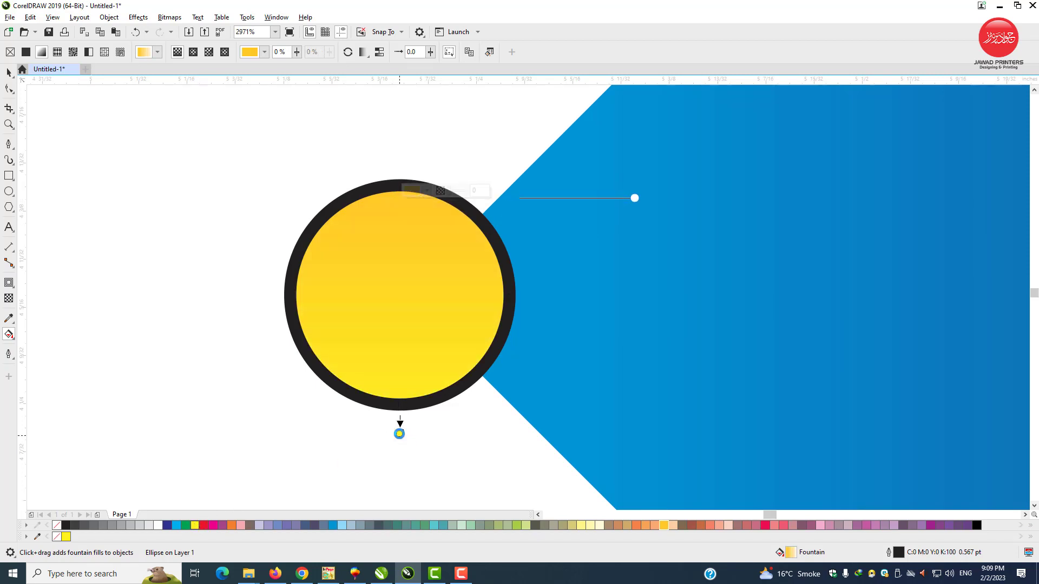
# - Remove the outline from the yellow-filled left circle
pyautogui.press('space')
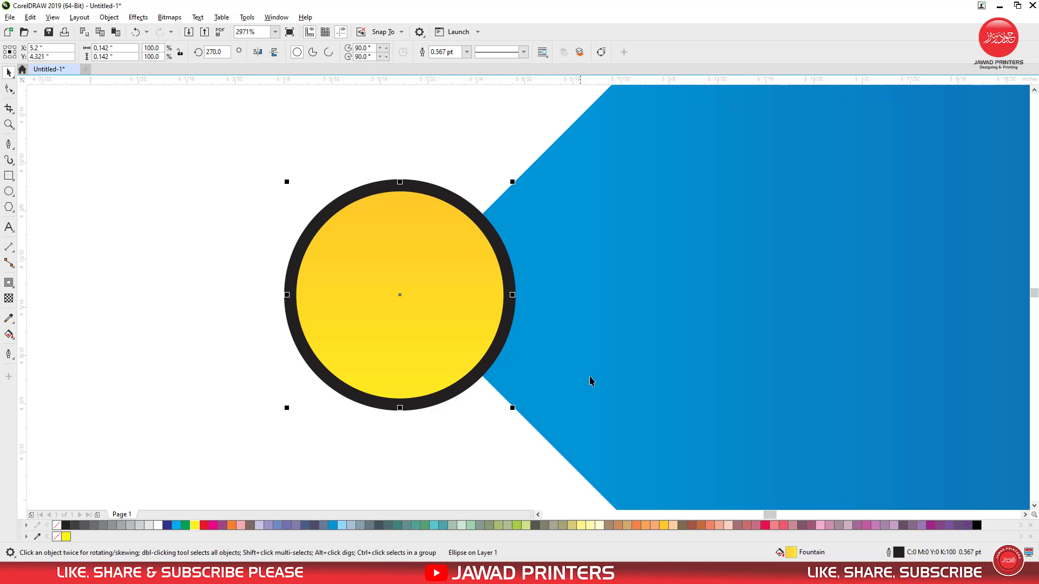
pyautogui.rightClick(57, 529)
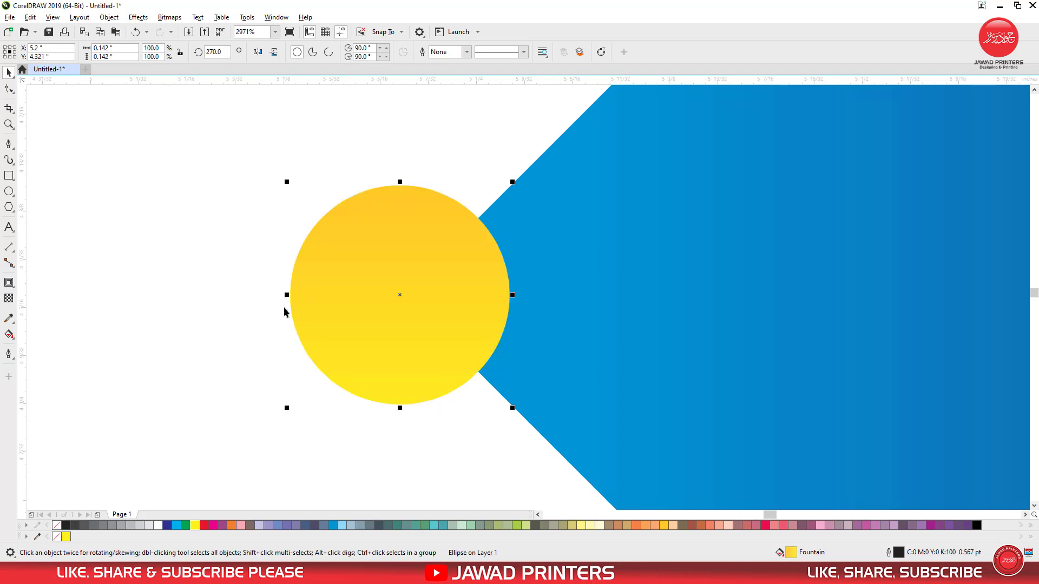
pyautogui.click(241, 289)
# - Copy the left circle's yellow fountain fill to the right circle, and apply a horizontal fountain fill in the same colors to the top and bottom circles
pyautogui.scroll(-3, 241, 289)
pyautogui.click(798, 269)
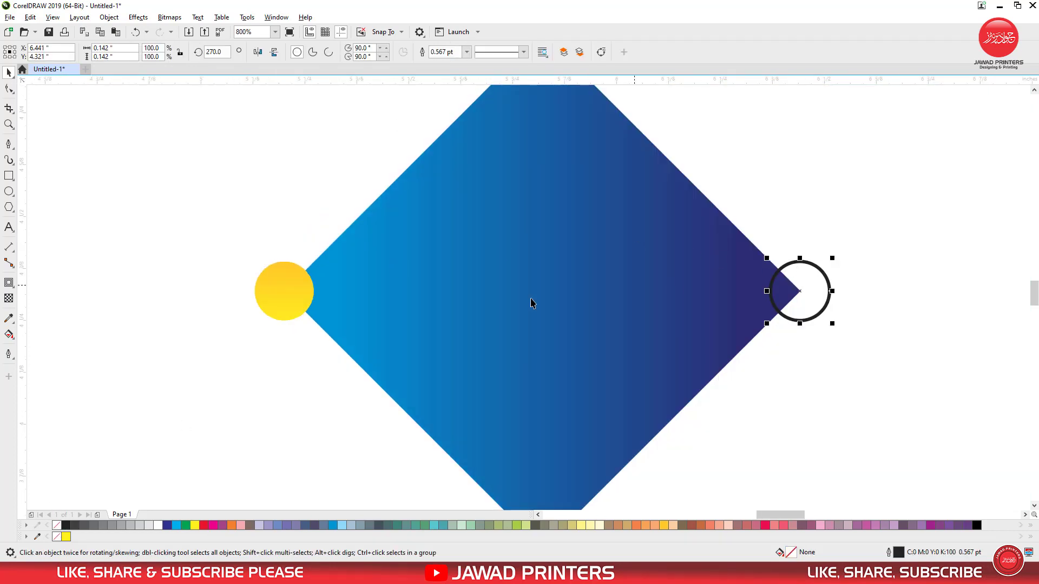
pyautogui.click(15, 335)
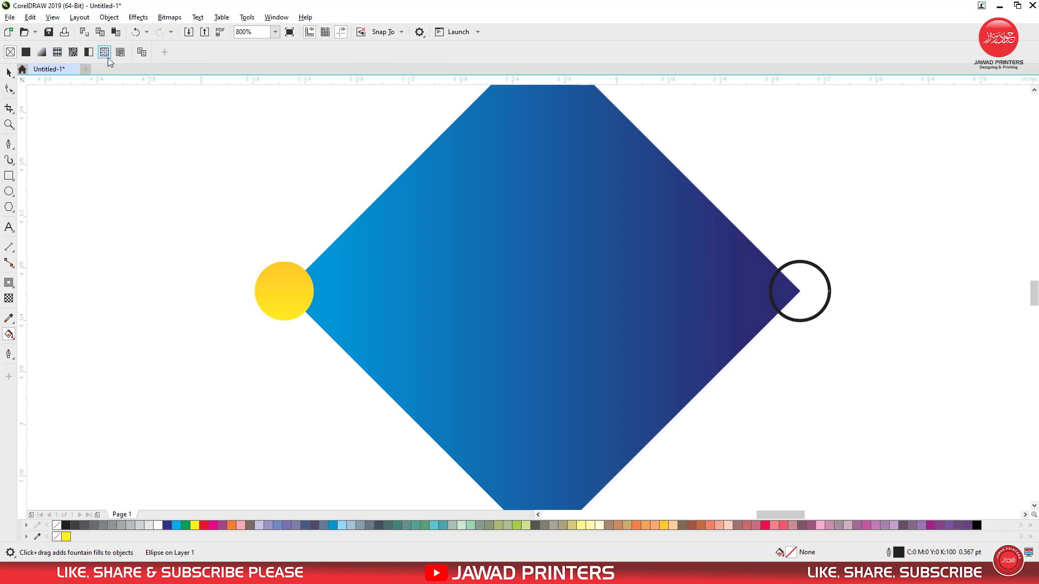
pyautogui.click(289, 289)
pyautogui.scroll(-2, 291, 290)
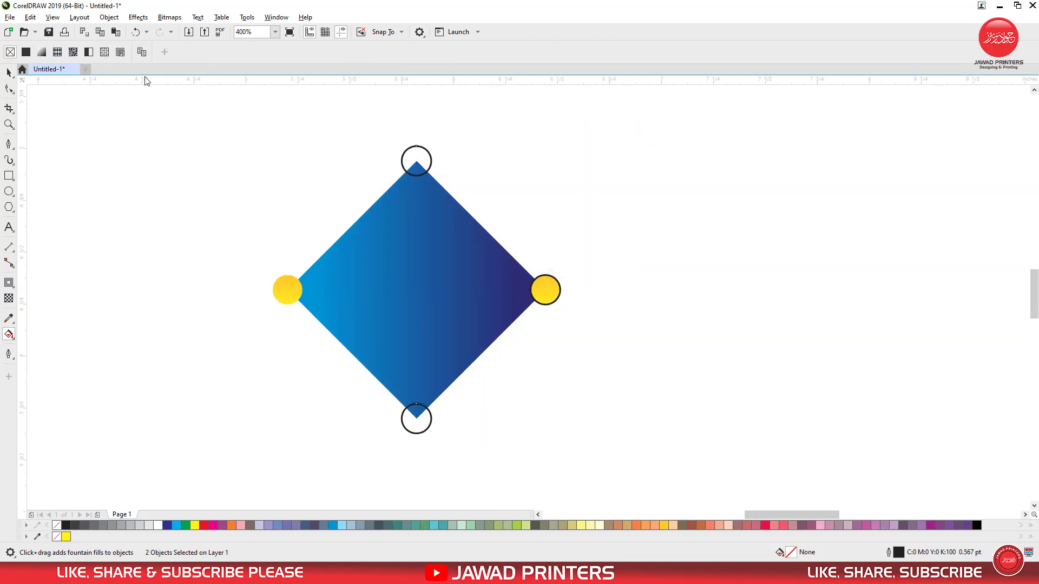
pyautogui.click(41, 52)
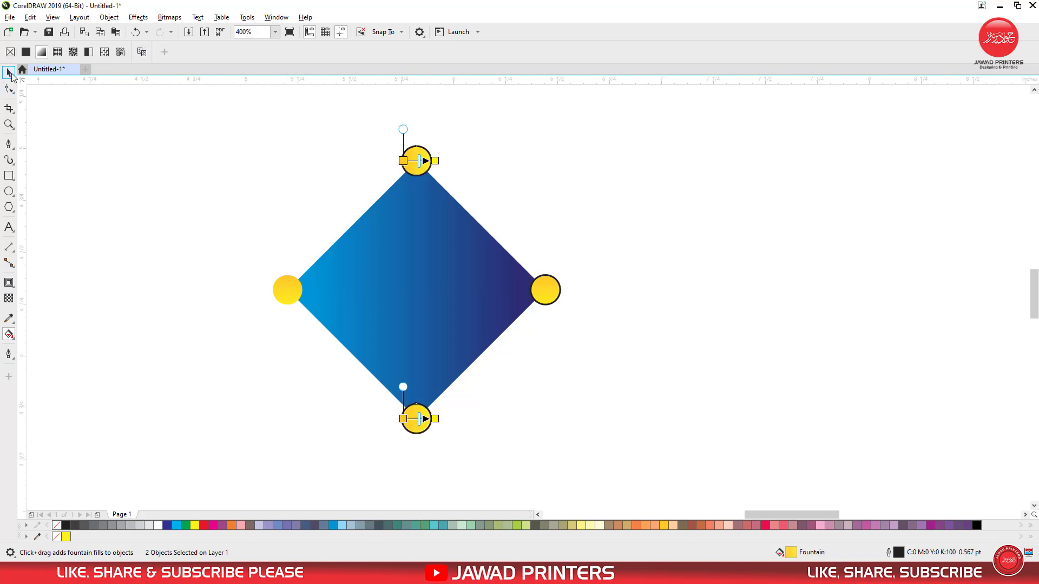
# - Remove the outlines from the top, right and bottom circles together
pyautogui.click(9, 72)
pyautogui.moveTo(335, 123); pyautogui.dragTo(569, 442)
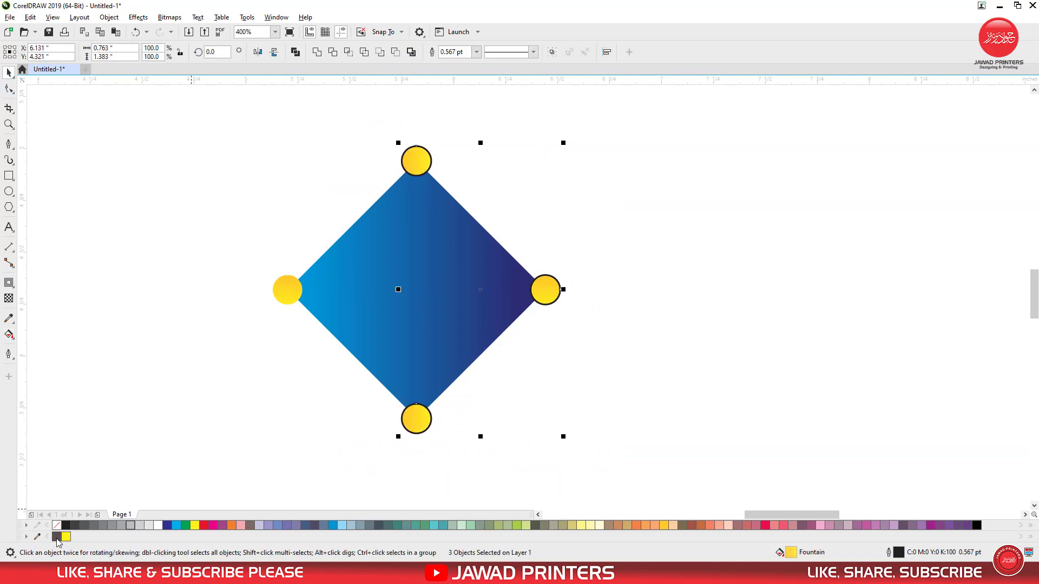
pyautogui.moveTo(147, 470); pyautogui.dragTo(316, 379)
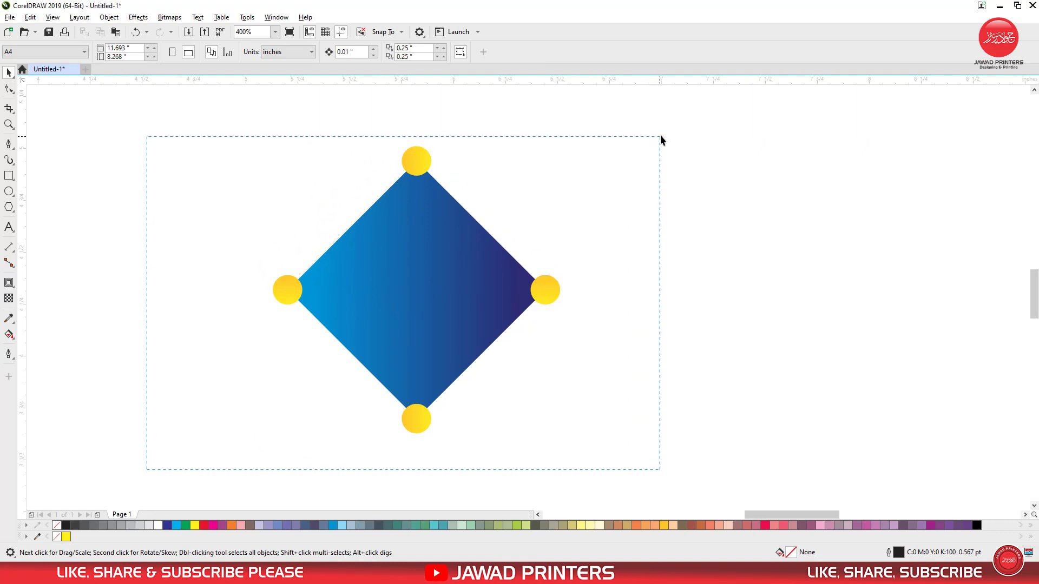
pyautogui.moveTo(660, 140); pyautogui.dragTo(660, 139)
# - Shift the dark end of the diamond's gradient slightly inward and set its light blue node's transparency to 10%
pyautogui.click(9, 334)
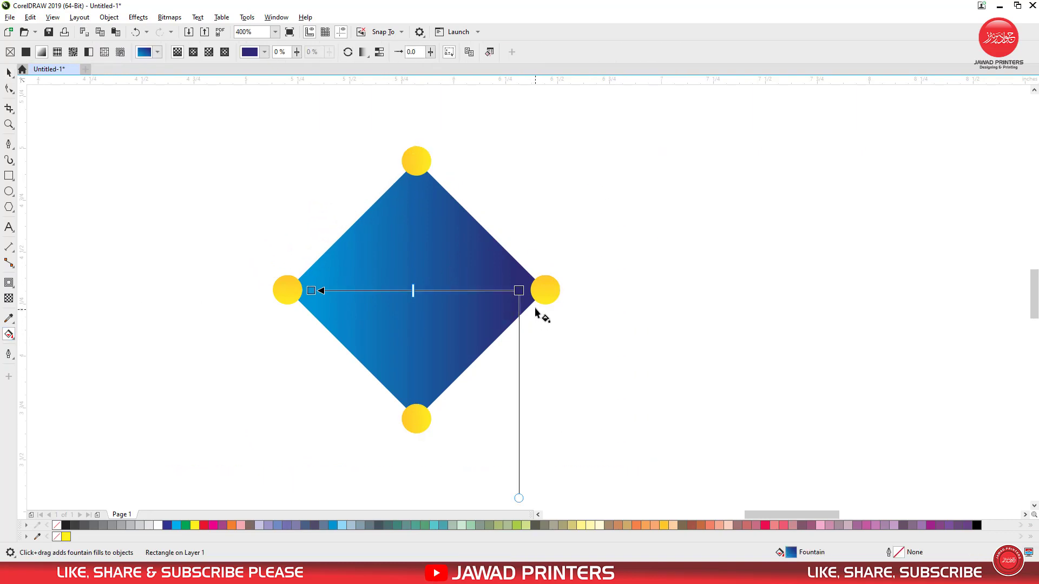
pyautogui.moveTo(519, 292); pyautogui.dragTo(514, 290)
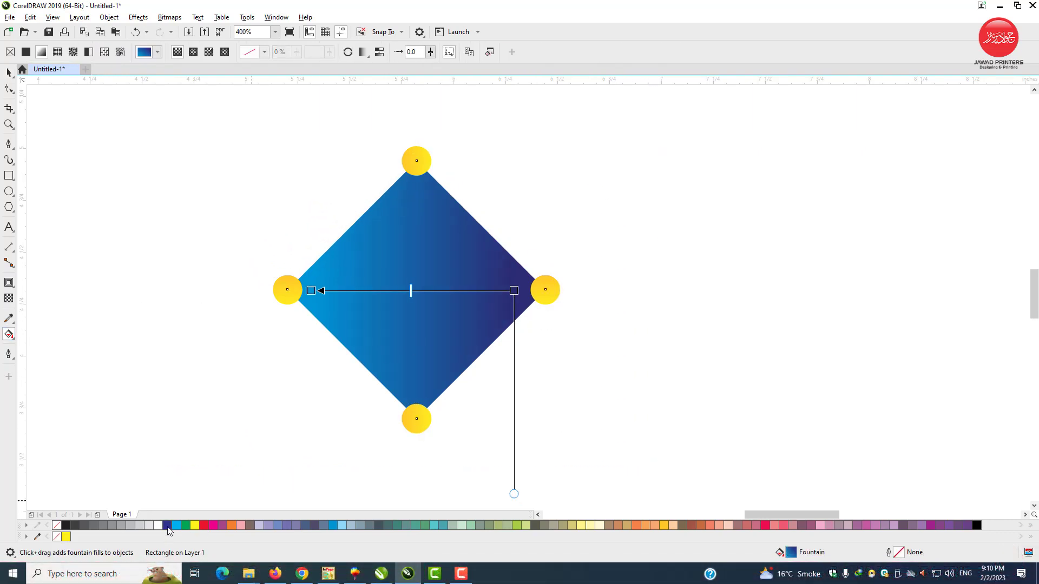
pyautogui.click(168, 526)
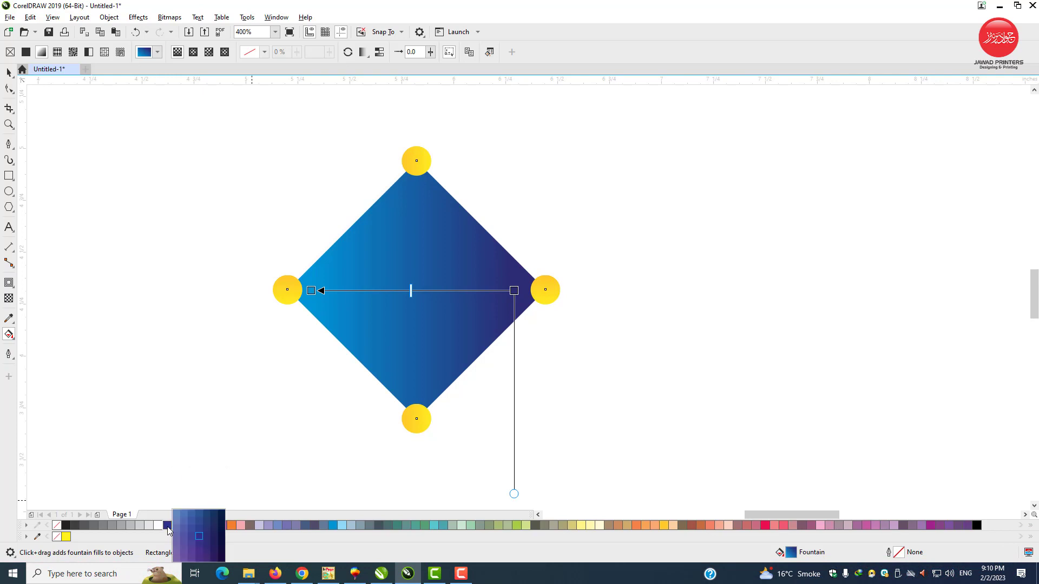
pyautogui.click(514, 291)
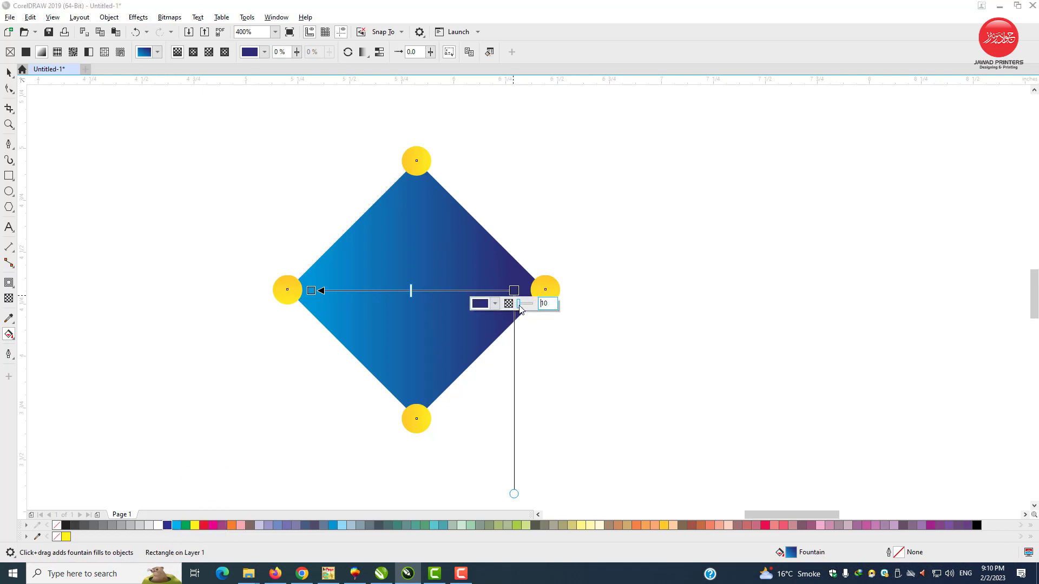
pyautogui.moveTo(519, 308); pyautogui.dragTo(483, 312)
pyautogui.click(312, 292)
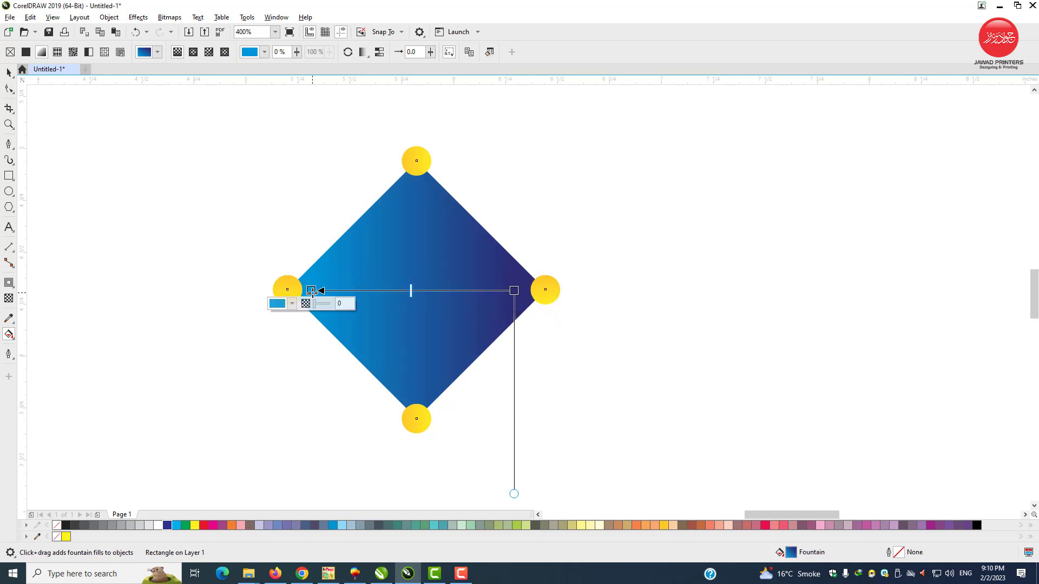
pyautogui.moveTo(317, 307); pyautogui.dragTo(321, 306)
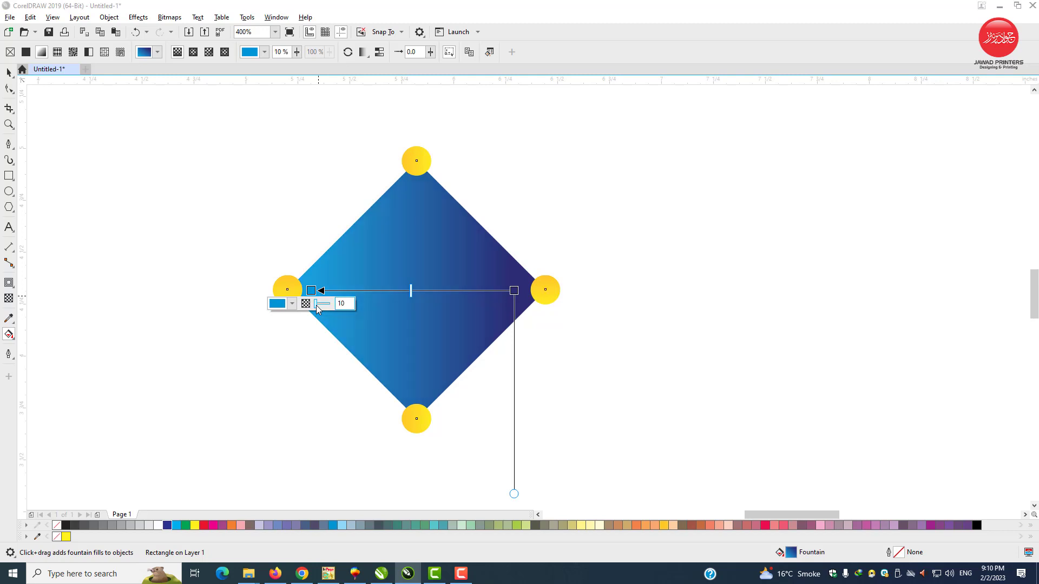
# - Group the diamond with its four corner circles
pyautogui.click(8, 72)
pyautogui.moveTo(183, 121); pyautogui.dragTo(580, 442)
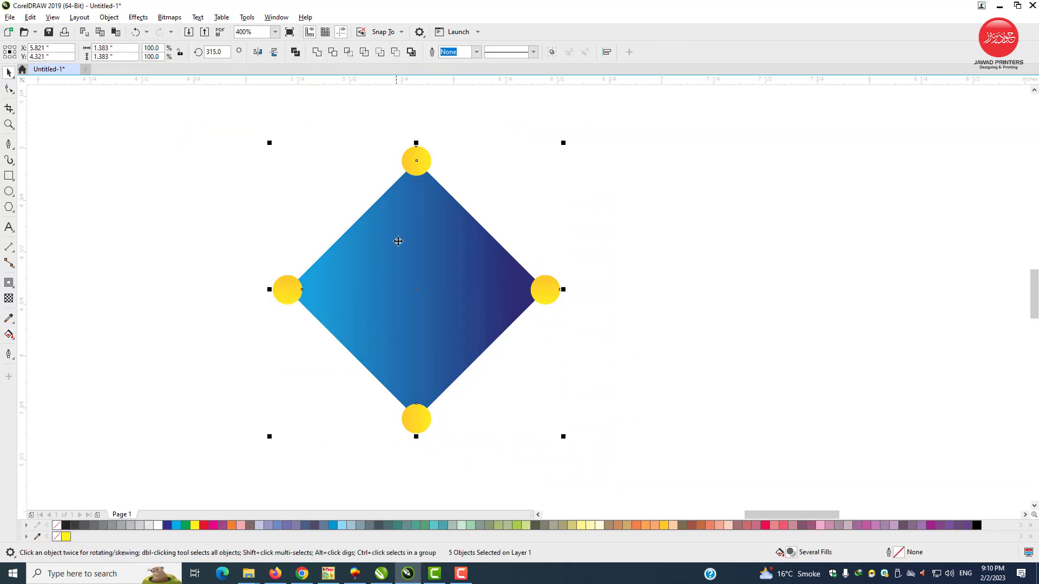
pyautogui.rightClick(403, 223)
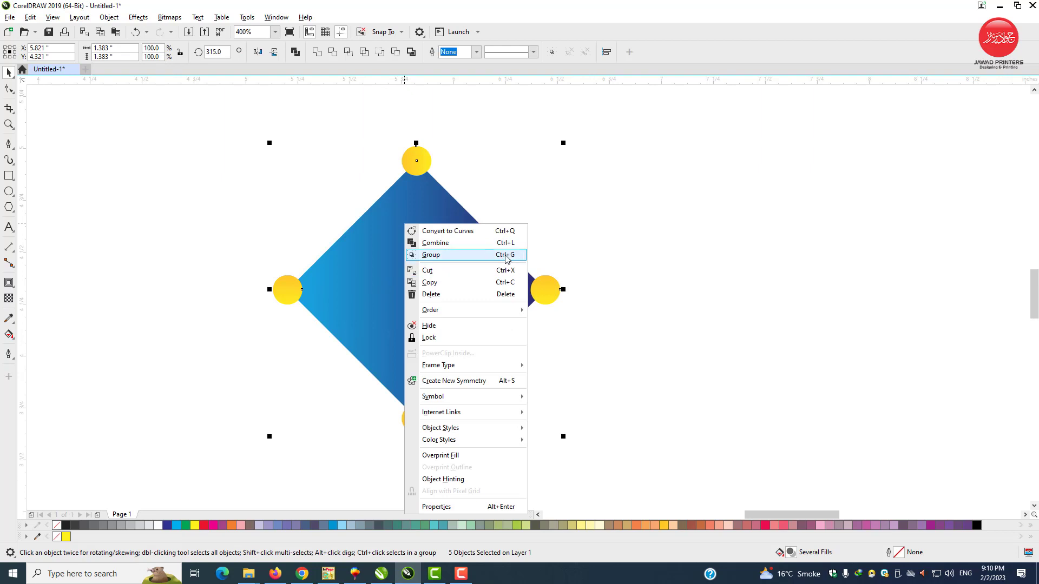
pyautogui.click(551, 55)
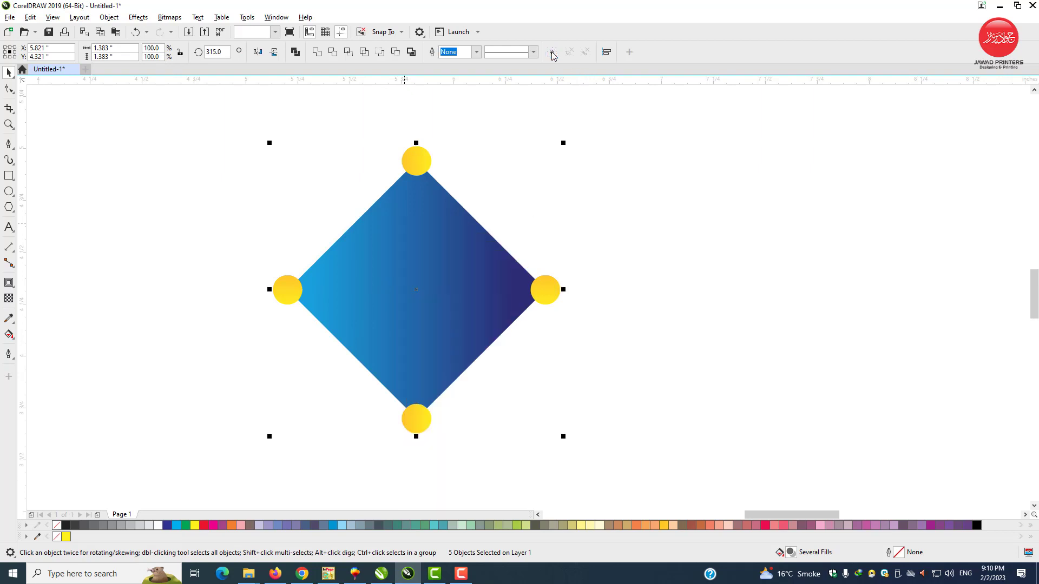
pyautogui.moveTo(629, 117); pyautogui.dragTo(322, 375)
pyautogui.hotkey('ctrl', 'g')
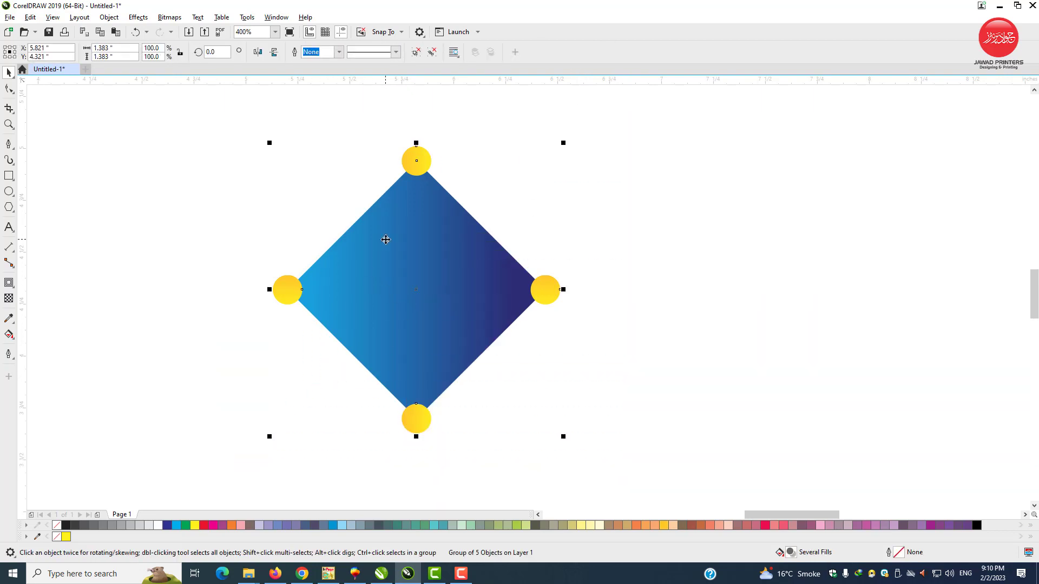
# - Duplicate the diamond group and place the copy to its right so their adjoining corner circles coincide
pyautogui.rightClick(385, 239)
pyautogui.click(416, 301)
pyautogui.rightClick(647, 187)
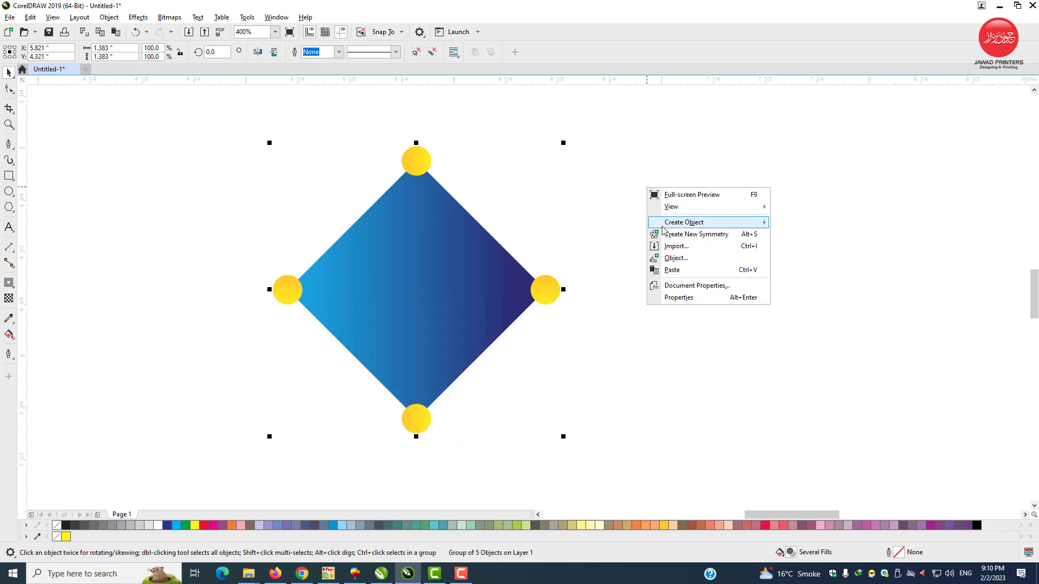
pyautogui.click(671, 270)
pyautogui.moveTo(289, 292); pyautogui.dragTo(546, 295)
# - Paste a third diamond group and place it to the right of the second, with the touching corner circles overlapping
pyautogui.click(520, 136)
pyautogui.rightClick(520, 136)
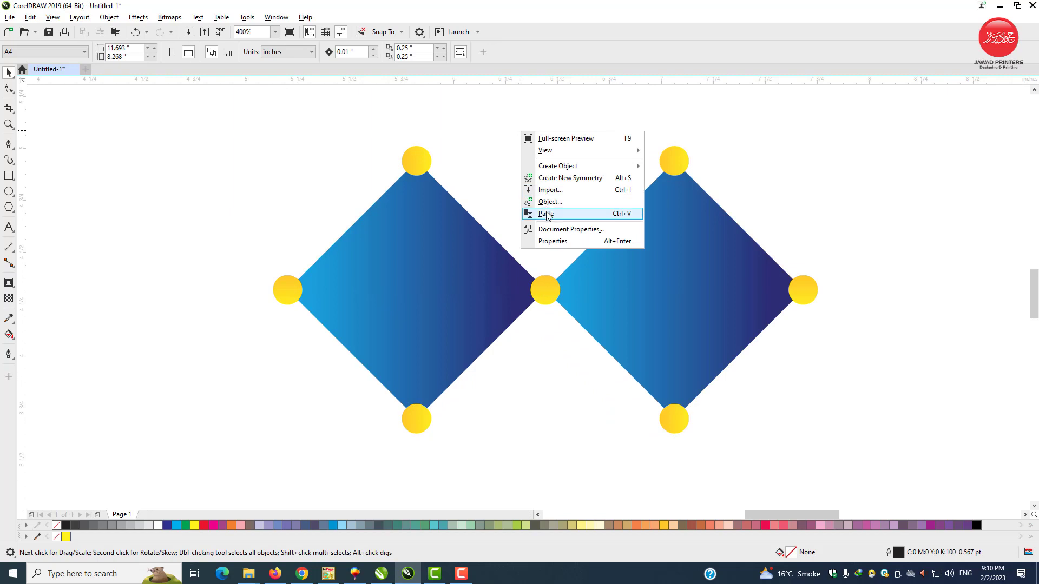
pyautogui.click(547, 216)
pyautogui.moveTo(390, 316); pyautogui.dragTo(873, 323)
pyautogui.scroll(-1, 655, 272)
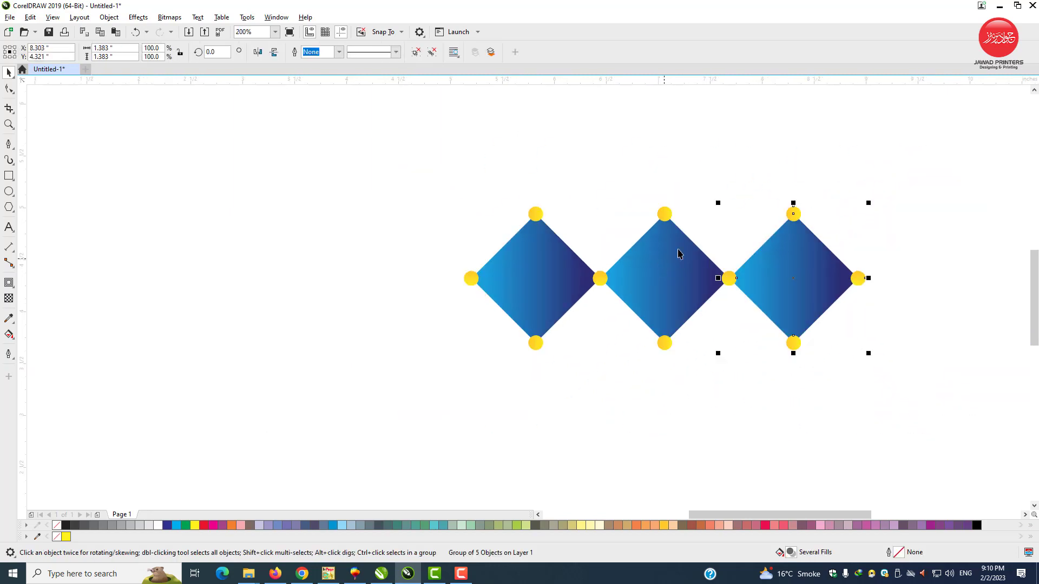
# - Move the row of three diamonds to the upper-left area of the page and group them
pyautogui.hotkey('ctrl', 'a')
pyautogui.moveTo(644, 291); pyautogui.dragTo(282, 193)
pyautogui.click(486, 104)
pyautogui.moveTo(187, 250); pyautogui.dragTo(88, 289)
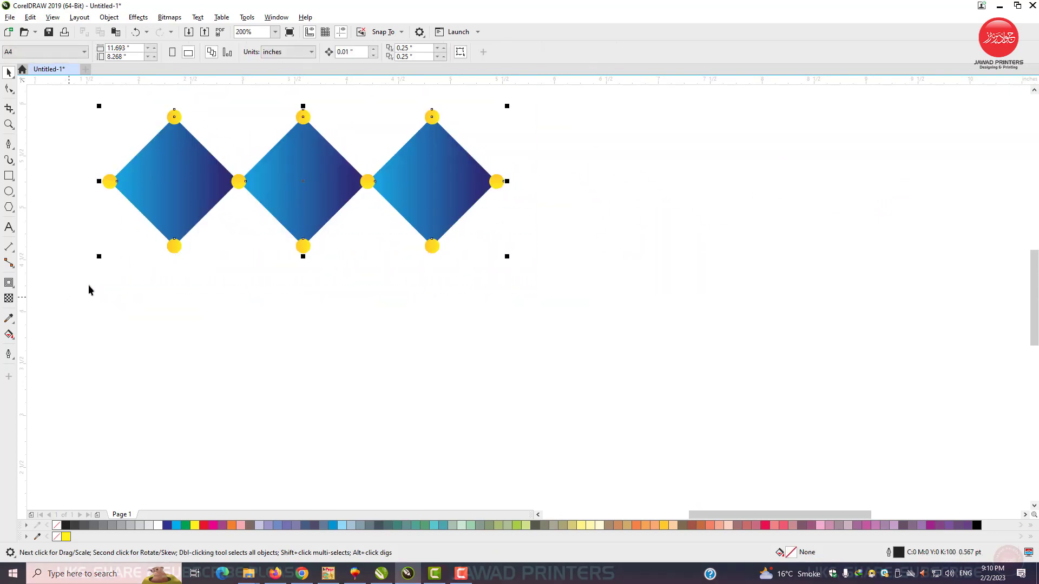
pyautogui.rightClick(303, 192)
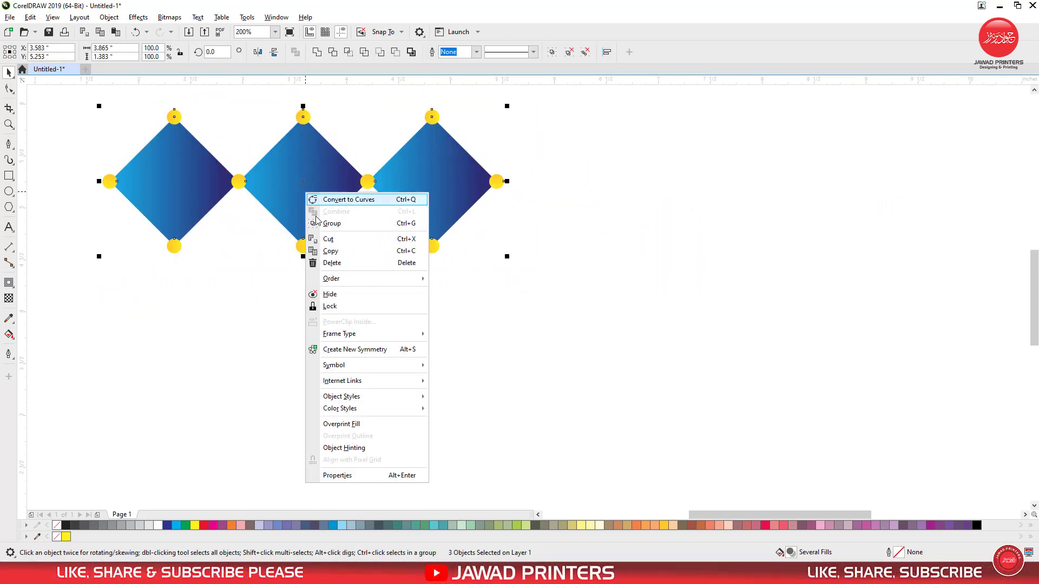
pyautogui.click(357, 223)
# - Duplicate the grouped row and place the copy directly below, overlapping the corner circles between the two rows
pyautogui.rightClick(454, 172)
pyautogui.click(479, 231)
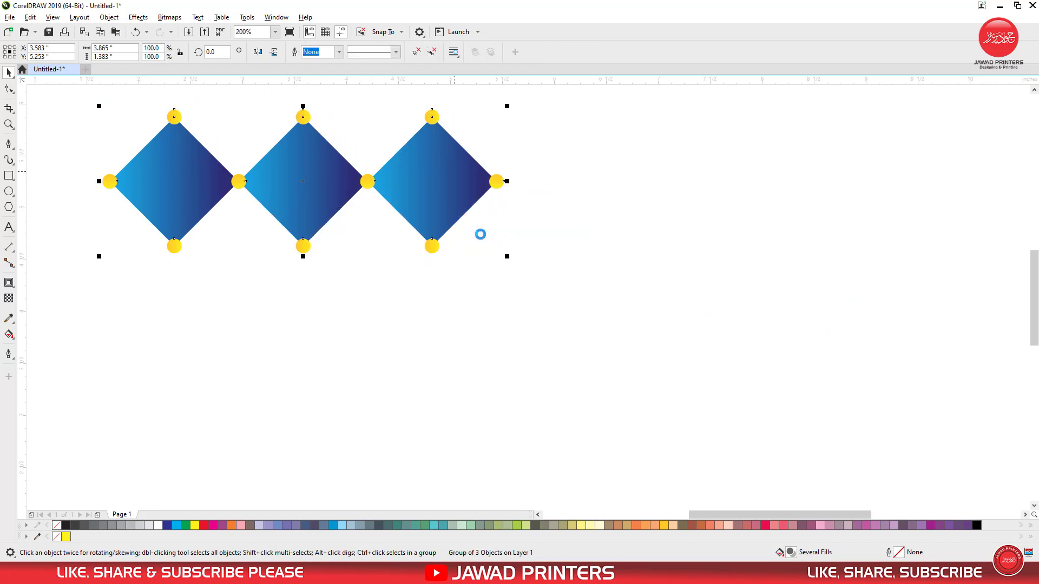
pyautogui.rightClick(606, 211)
pyautogui.click(644, 280)
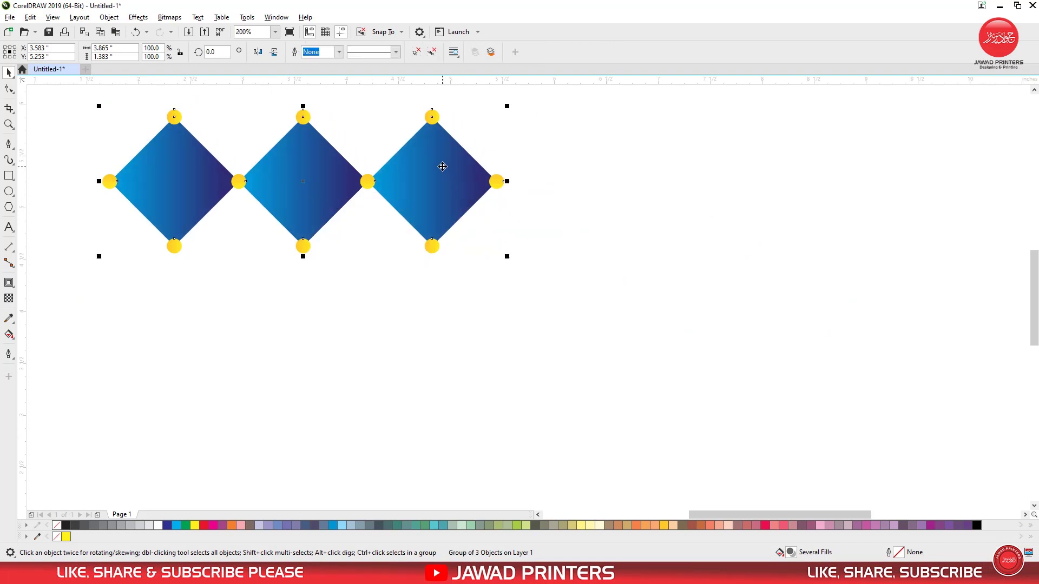
pyautogui.moveTo(442, 167); pyautogui.dragTo(485, 241)
pyautogui.scroll(5, 432, 250)
pyautogui.scroll(-8, 484, 239)
# - Duplicate both diamond rows and place the copy to their right so the adjoining corner circles coincide
pyautogui.keyDown('shift'); pyautogui.click(484, 193); pyautogui.keyUp('shift')
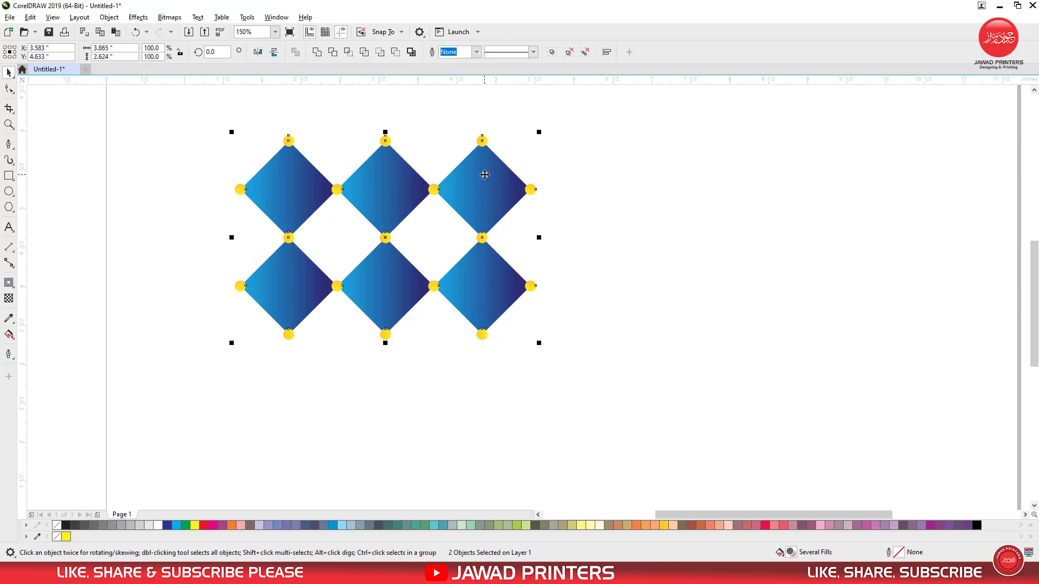
pyautogui.rightClick(485, 172)
pyautogui.click(592, 177)
pyautogui.rightClick(592, 178)
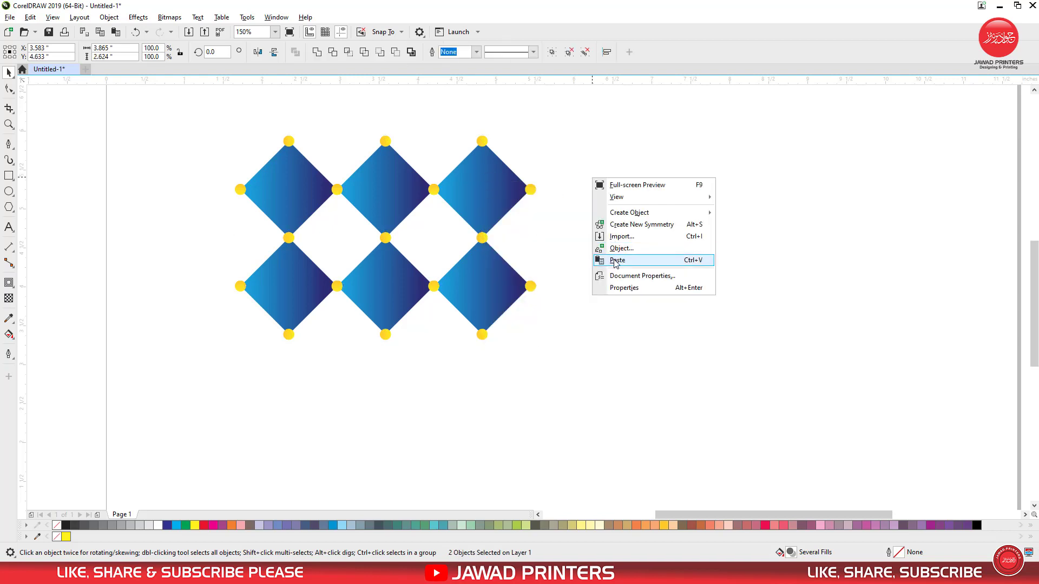
pyautogui.click(617, 260)
pyautogui.moveTo(302, 286); pyautogui.dragTo(593, 287)
pyautogui.press('F2')
pyautogui.moveTo(521, 274)
pyautogui.mouseDown()
pyautogui.moveTo(543, 299)
pyautogui.moveTo(517, 301)
pyautogui.moveTo(573, 297)
pyautogui.moveTo(522, 294)
pyautogui.mouseUp()
pyautogui.scroll(-5, 522, 294)
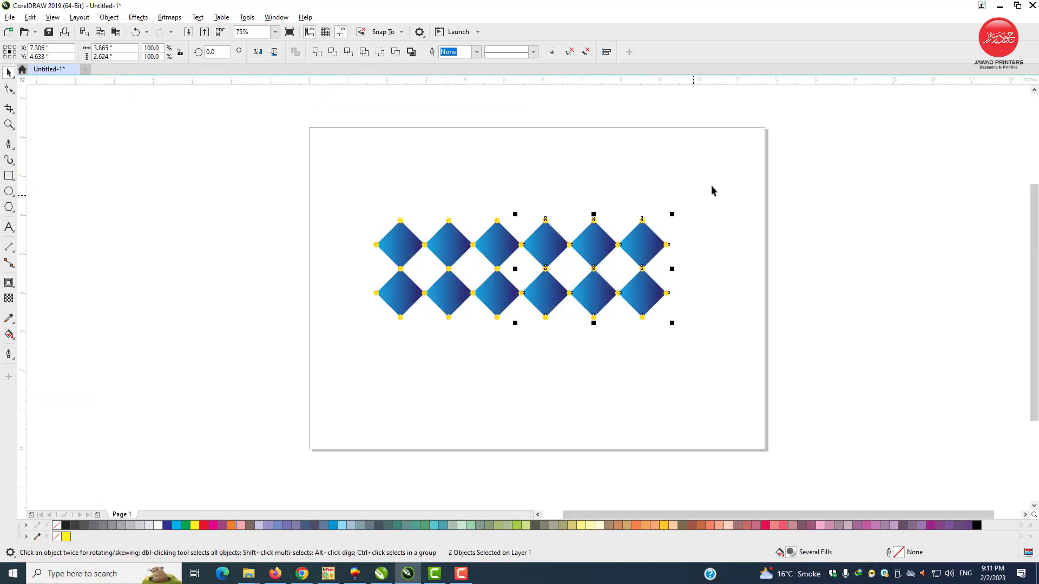
# - Scale the whole two-row diamond pattern to about 78.6% and move it to the page's upper-left corner
pyautogui.moveTo(718, 183); pyautogui.dragTo(381, 351)
pyautogui.moveTo(671, 323); pyautogui.dragTo(609, 301)
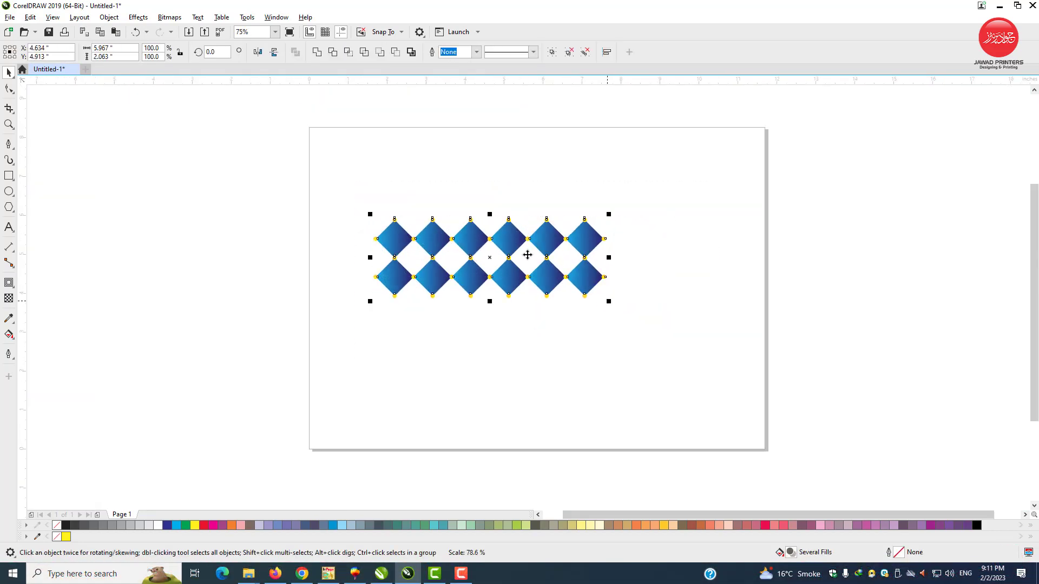
pyautogui.moveTo(519, 251); pyautogui.dragTo(466, 172)
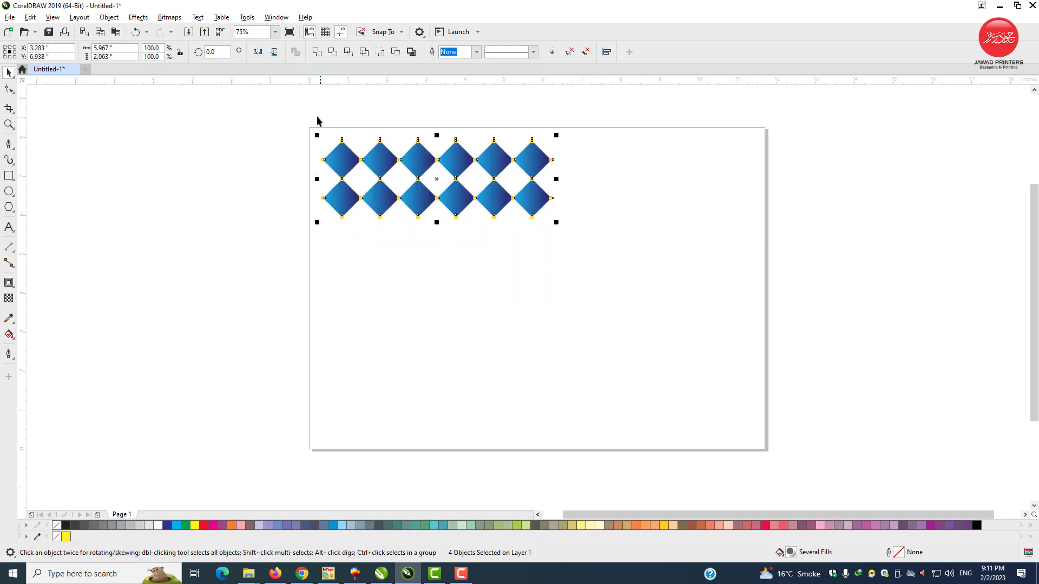
# - Duplicate the two-row diamond pattern and place the copy directly below, overlapping the adjoining yellow corner circles
pyautogui.scroll(3, 606, 290)
pyautogui.rightClick(657, 191)
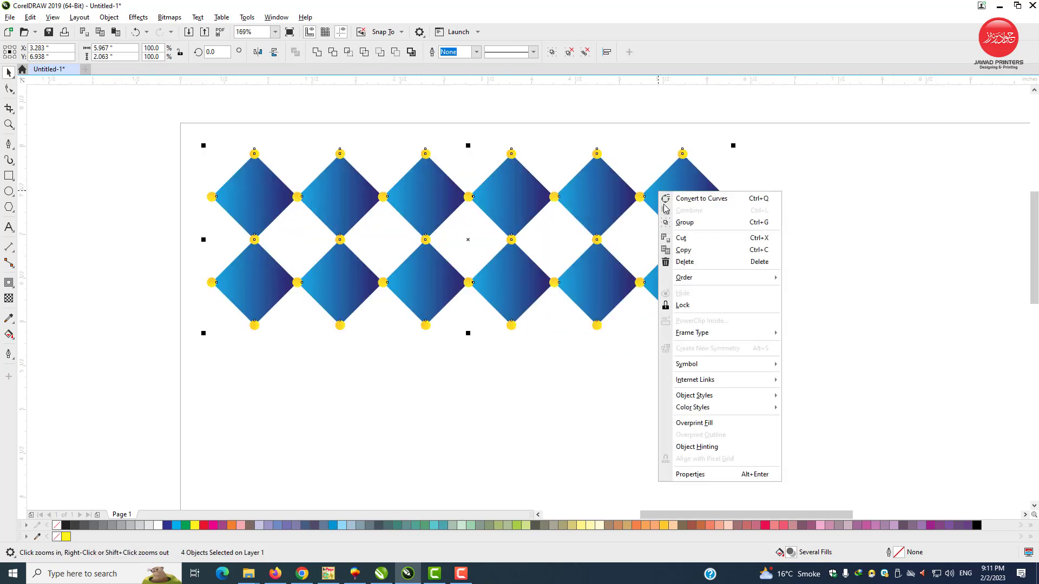
pyautogui.click(683, 253)
pyautogui.rightClick(800, 194)
pyautogui.click(817, 273)
pyautogui.moveTo(710, 205); pyautogui.dragTo(691, 360)
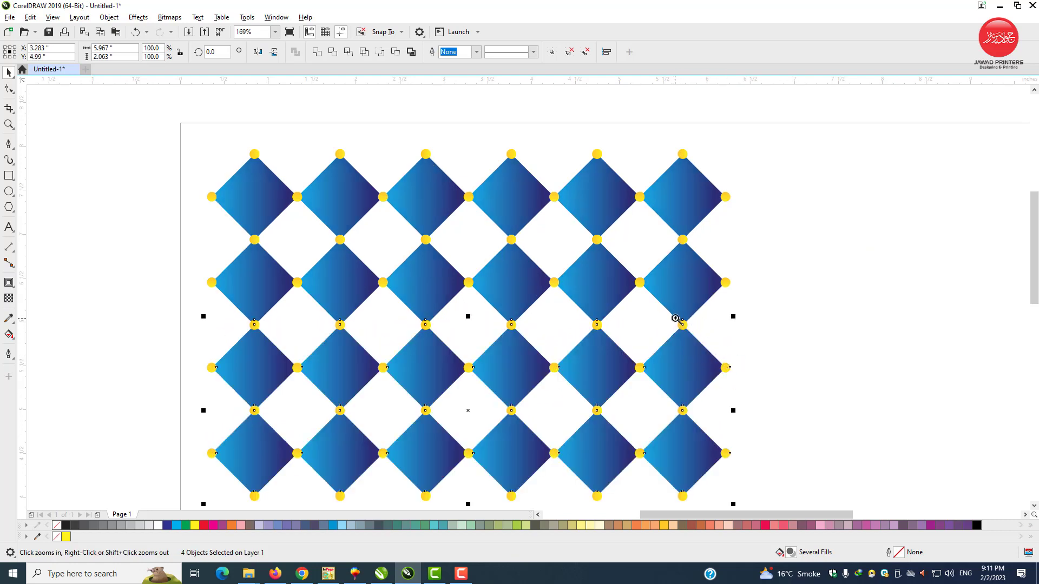
pyautogui.scroll(8, 675, 319)
pyautogui.moveTo(527, 255); pyautogui.dragTo(526, 261)
pyautogui.scroll(-9, 527, 261)
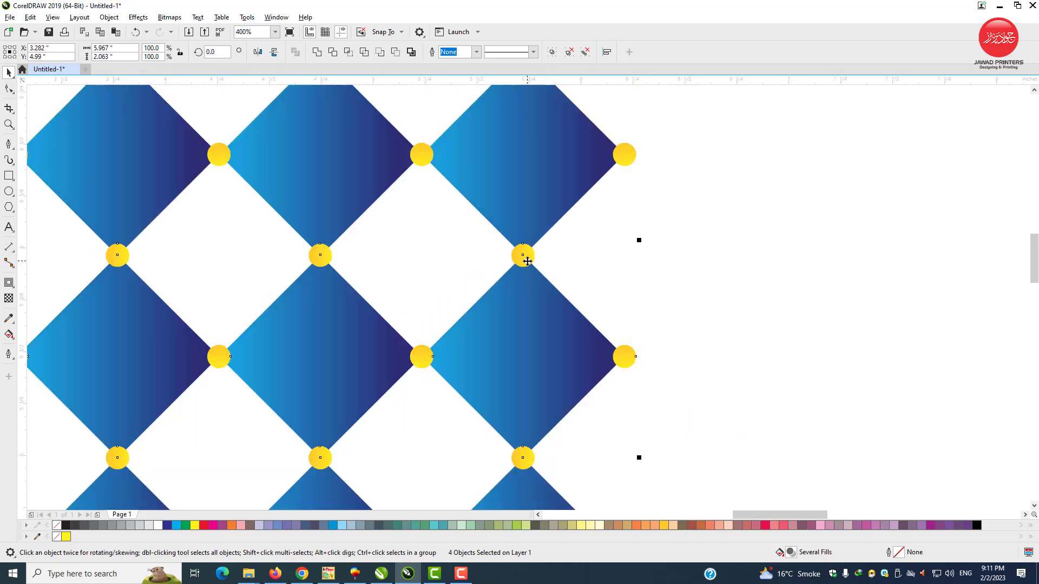
# - Duplicate the four-row diamond block and align the copy directly below it so the adjoining corner circles coincide
pyautogui.rightClick(509, 180)
pyautogui.click(546, 234)
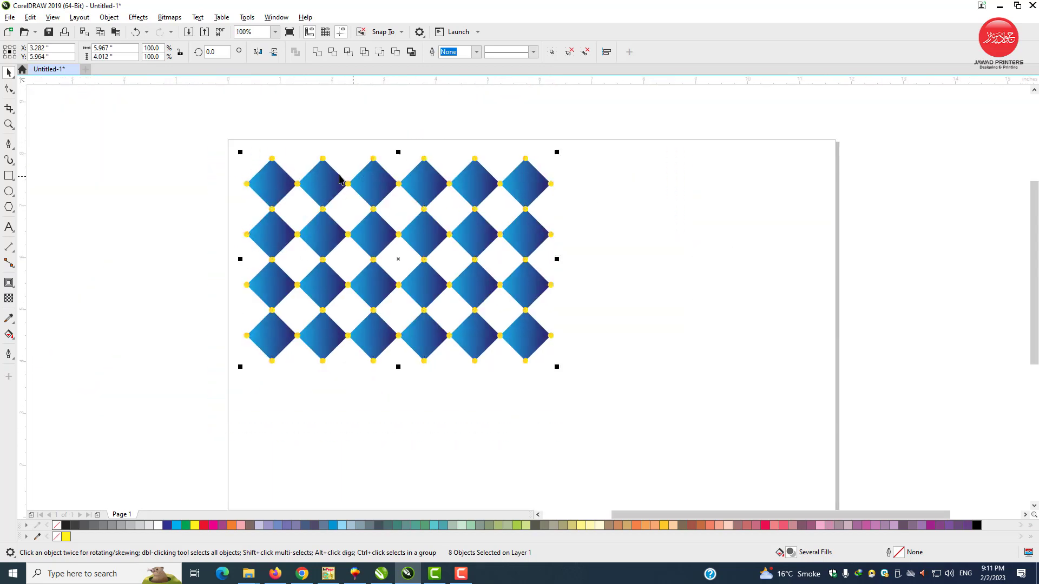
pyautogui.moveTo(339, 179); pyautogui.dragTo(325, 385)
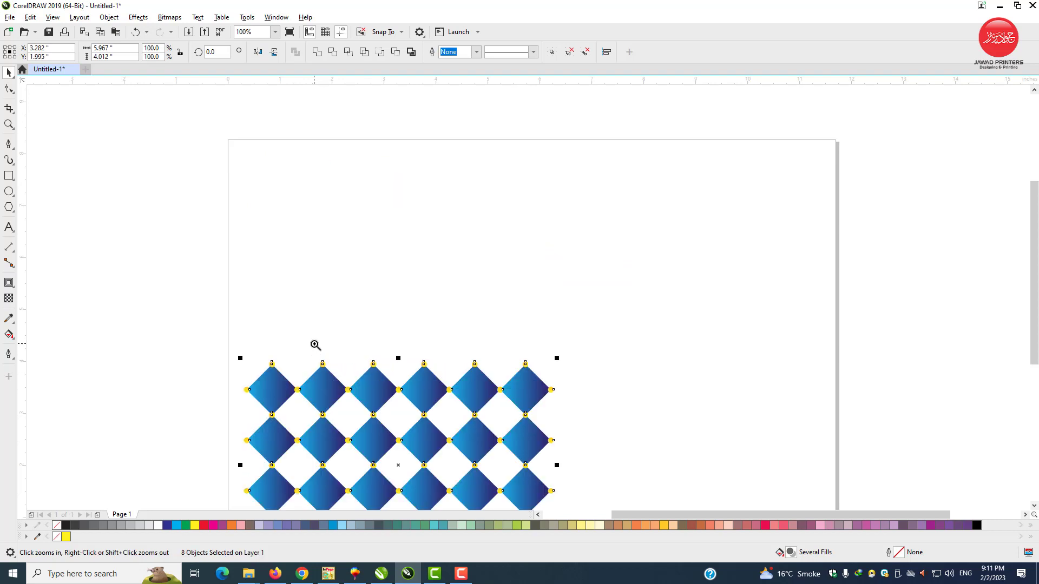
pyautogui.hotkey('ctrl', 'z')
pyautogui.rightClick(645, 241)
pyautogui.click(676, 323)
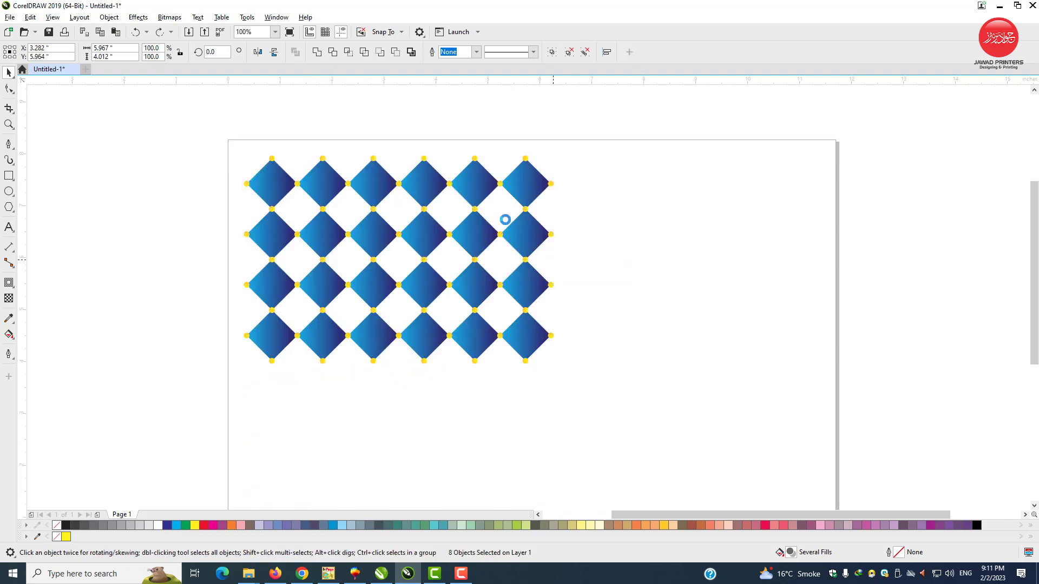
pyautogui.moveTo(479, 234); pyautogui.dragTo(478, 412)
pyautogui.scroll(10, 446, 341)
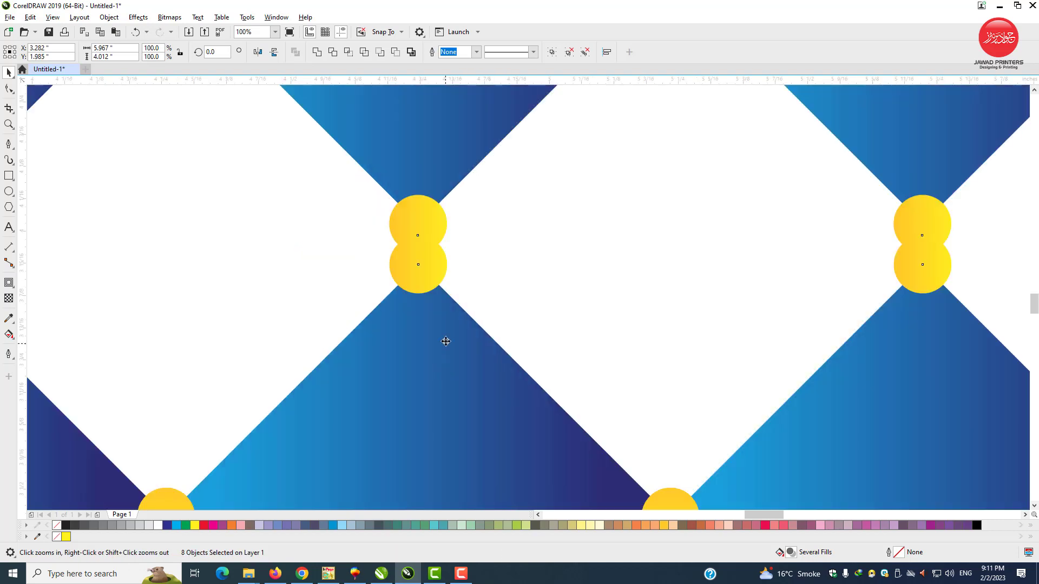
pyautogui.moveTo(447, 301); pyautogui.dragTo(445, 289)
pyautogui.scroll(-10, 448, 286)
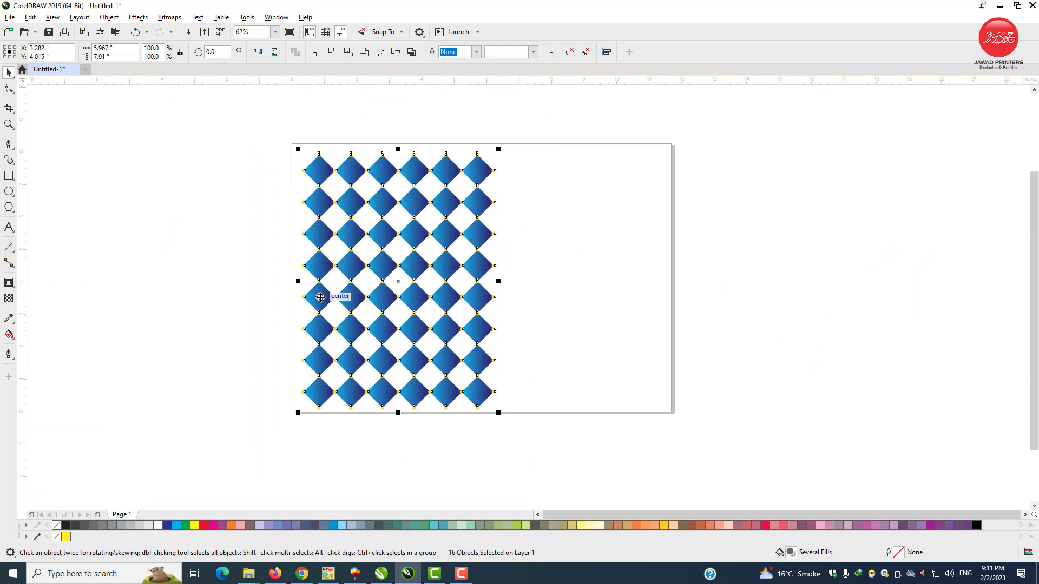
# - Duplicate the eight-row diamond block and place the copy to its right with the adjoining corner circles coinciding
pyautogui.moveTo(320, 297); pyautogui.dragTo(517, 316)
pyautogui.moveTo(569, 290); pyautogui.dragTo(503, 290)
pyautogui.scroll(-10, 489, 301)
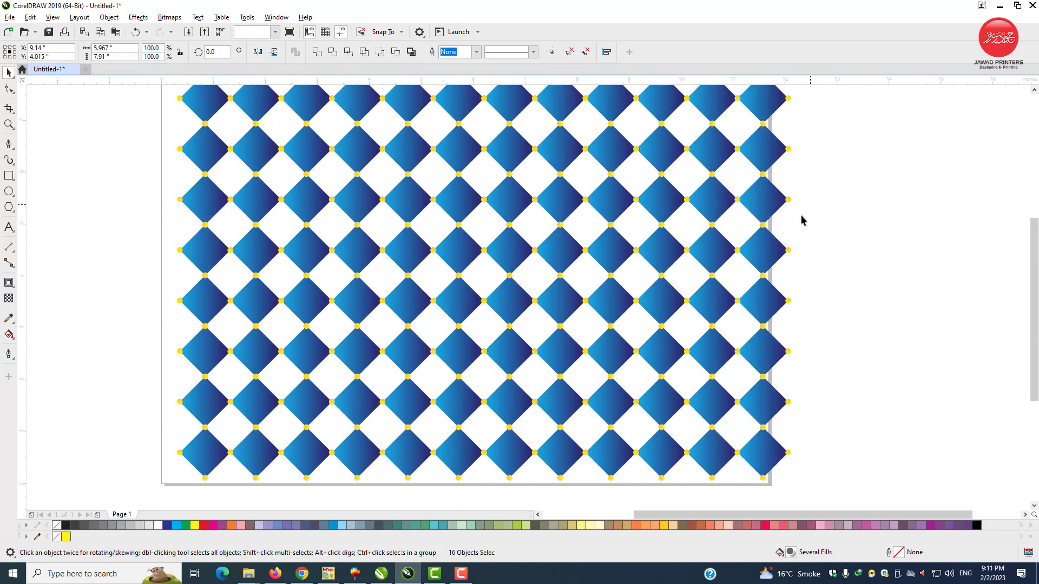
pyautogui.click(802, 220)
pyautogui.scroll(-3, 760, 186)
pyautogui.scroll(4, 830, 294)
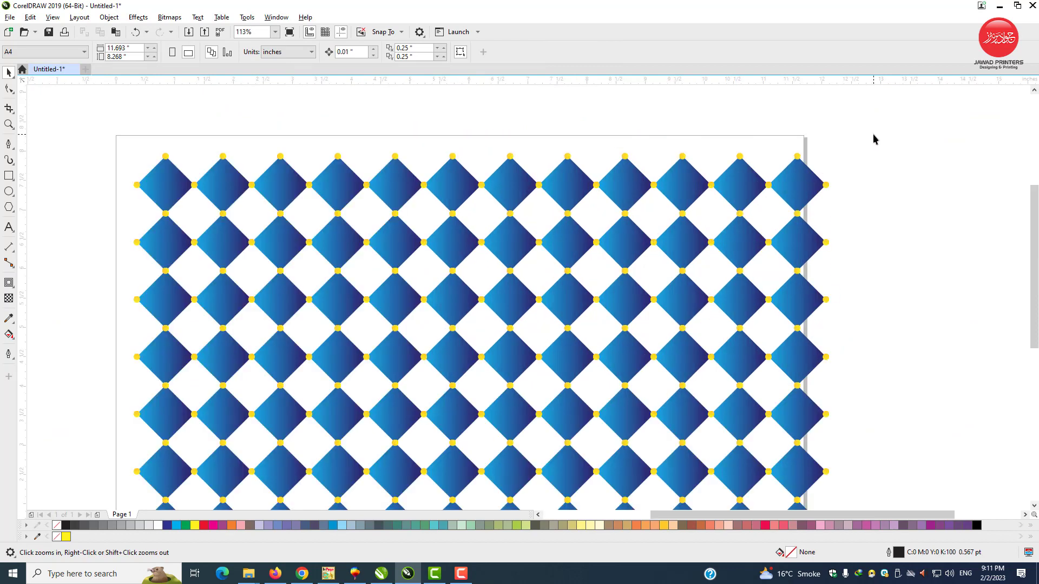
# - Group all the diamond blocks into one pattern and centre the group on the page
pyautogui.moveTo(136, 279); pyautogui.dragTo(129, 283)
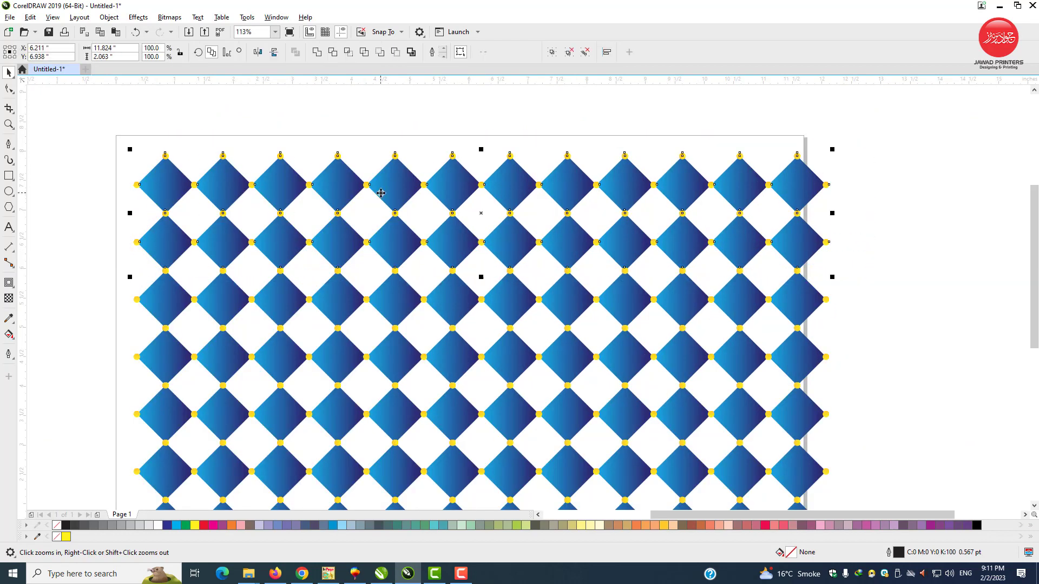
pyautogui.scroll(-2, 213, 152)
pyautogui.hotkey('ctrl', 'g')
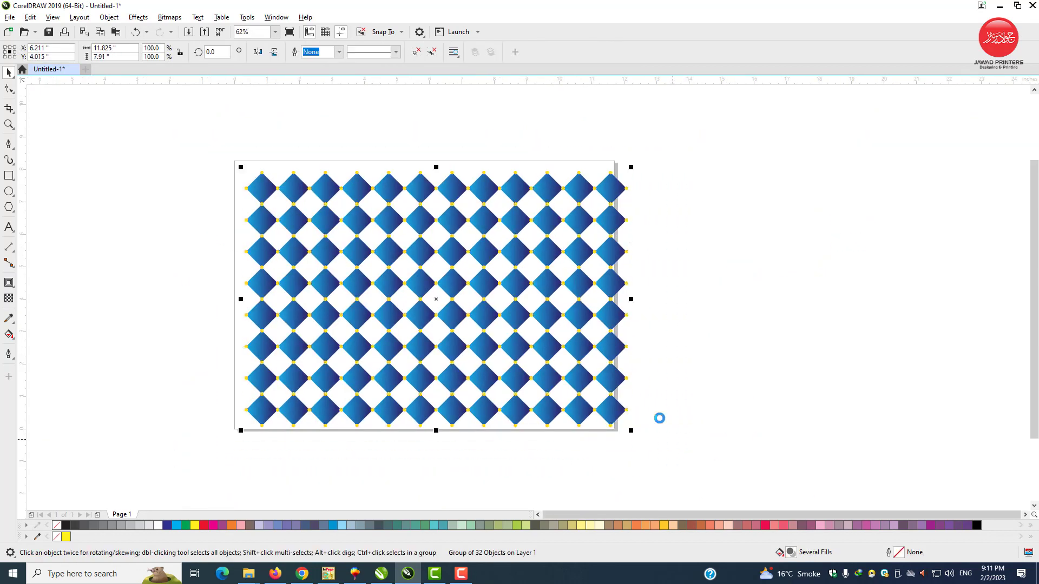
pyautogui.moveTo(620, 214); pyautogui.dragTo(609, 210)
# - Duplicate the pattern group and offset the copy diagonally down-left so its diamonds fill the white gaps
pyautogui.rightClick(600, 184)
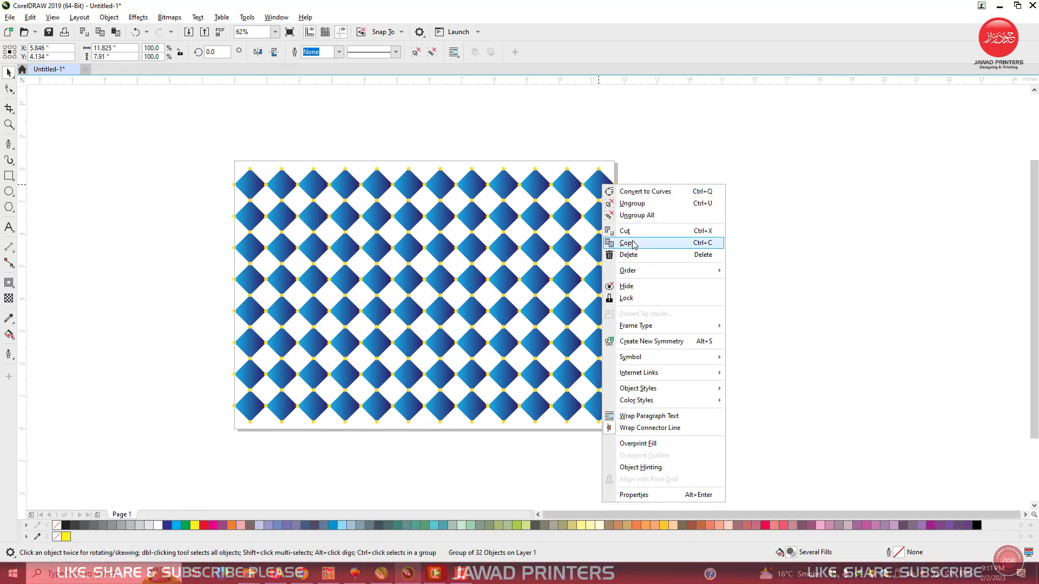
pyautogui.click(697, 245)
pyautogui.rightClick(685, 195)
pyautogui.click(717, 276)
pyautogui.click(751, 251)
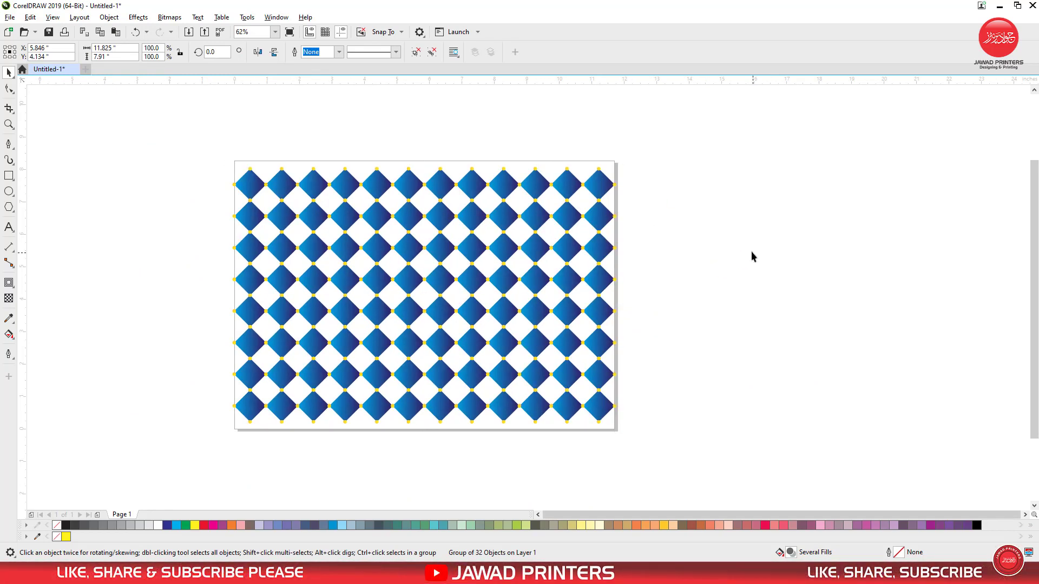
pyautogui.press('F2')
pyautogui.moveTo(584, 161); pyautogui.dragTo(628, 238)
pyautogui.moveTo(508, 161); pyautogui.dragTo(425, 247)
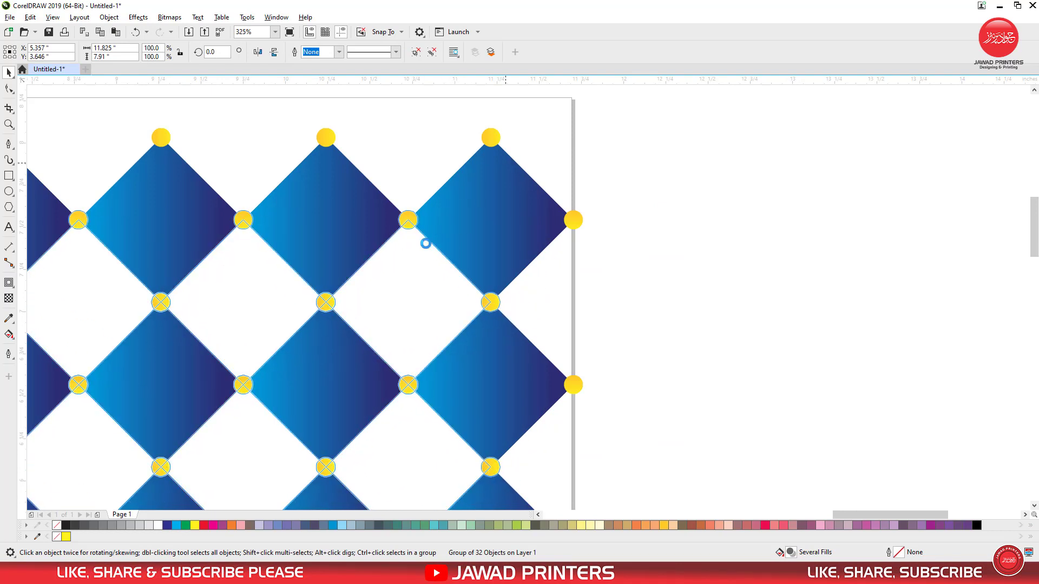
# - Nudge the offset pattern copy slightly to the right to close the thin white gap between neighbouring diamonds
pyautogui.press('z')
pyautogui.moveTo(406, 209); pyautogui.dragTo(439, 254)
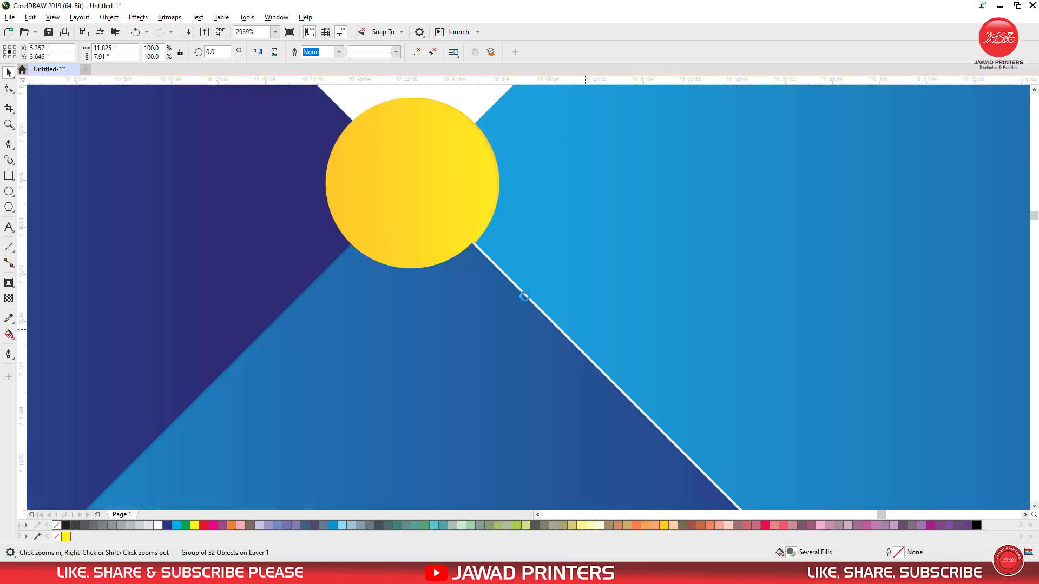
pyautogui.scroll(-1, 415, 223)
pyautogui.press('Right')
pyautogui.press('Right')
pyautogui.scroll(-1, 415, 223)
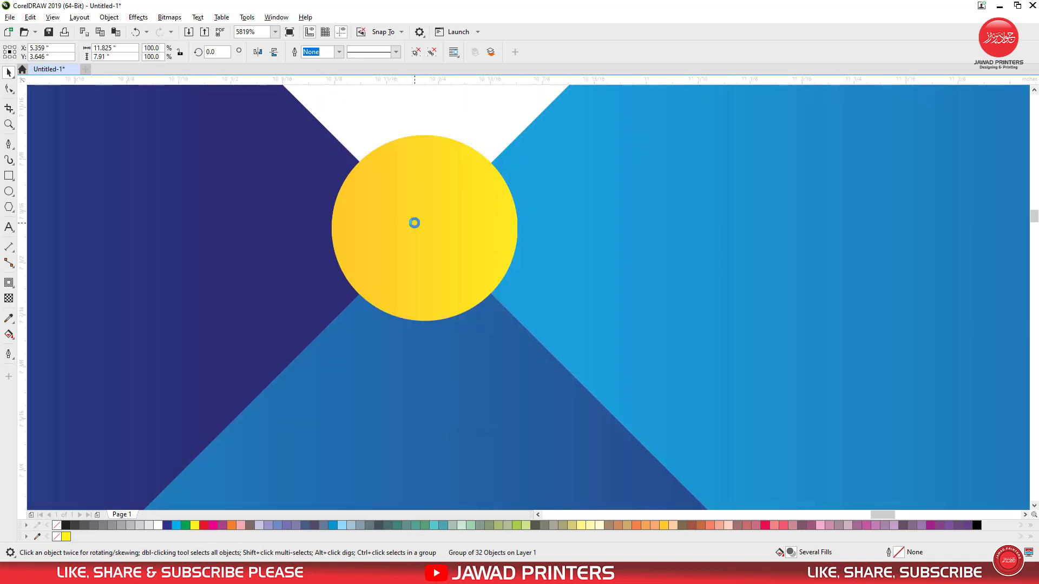
# - Group the two interlocking pattern layers and centre the combined group on the page
pyautogui.scroll(-7, 414, 223)
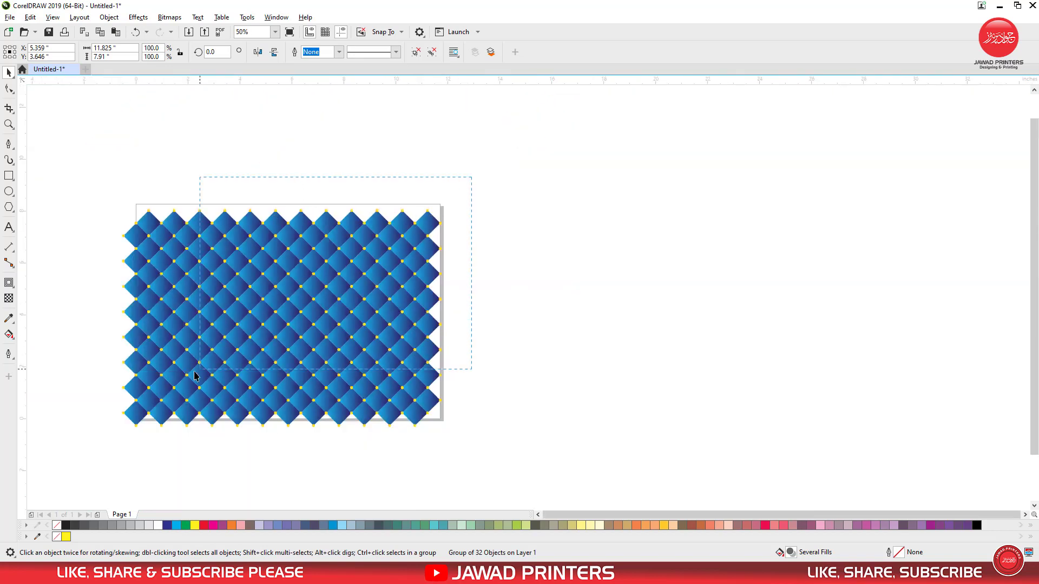
pyautogui.press('p')
pyautogui.click(555, 303)
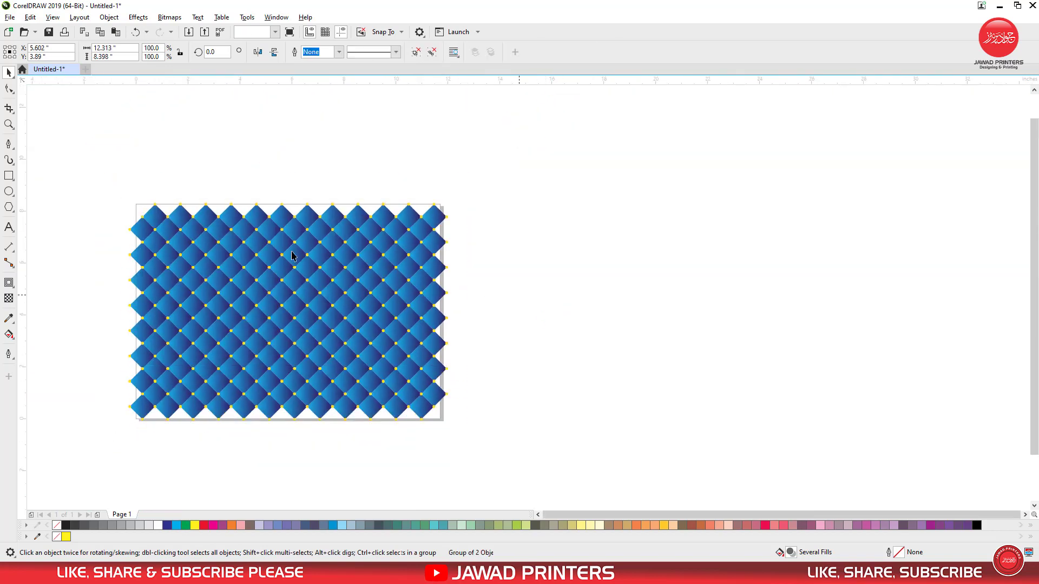
# - Scale the combined pattern group up from its centre to about 107% so it extends past the page edges
pyautogui.press('F2')
pyautogui.moveTo(416, 394); pyautogui.dragTo(492, 442)
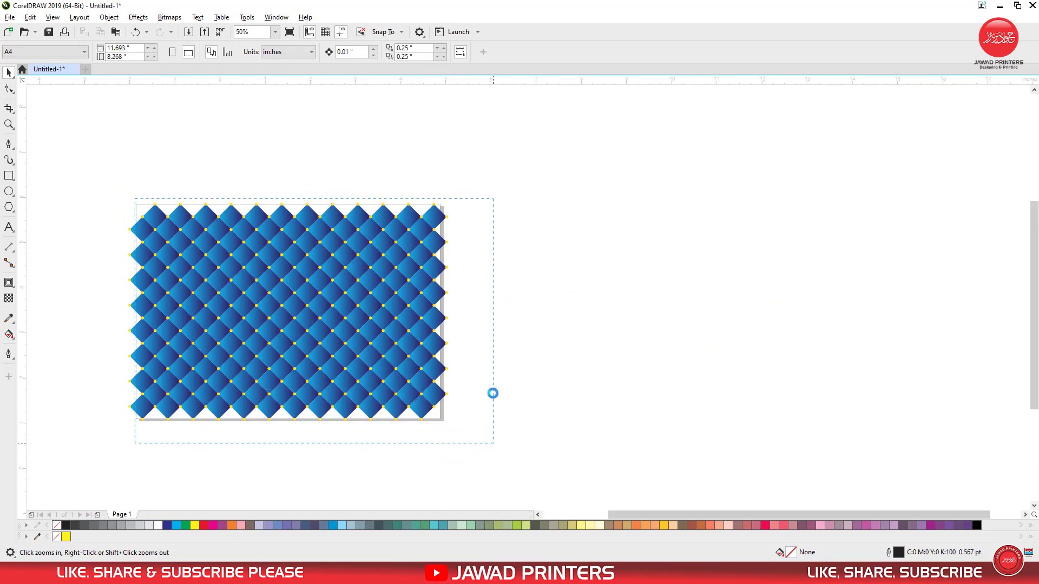
pyautogui.click(492, 395)
pyautogui.moveTo(779, 483); pyautogui.dragTo(788, 490)
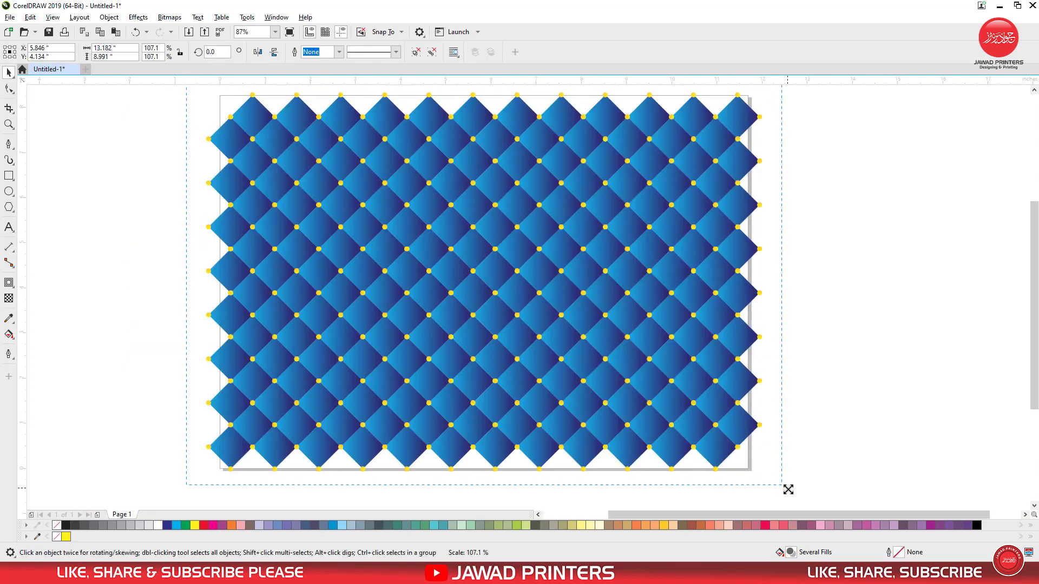
pyautogui.press('Escape')
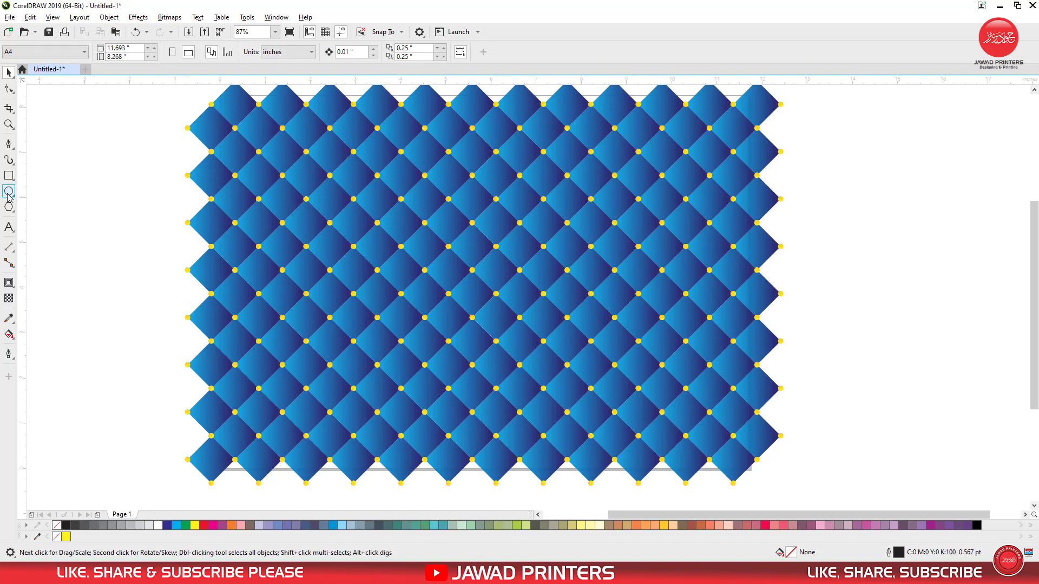
# - Draw a page-sized rectangle about 11.835 × 8.265 inches, centred on the page, and enlarge the pattern group to 111.1%
pyautogui.click(11, 178)
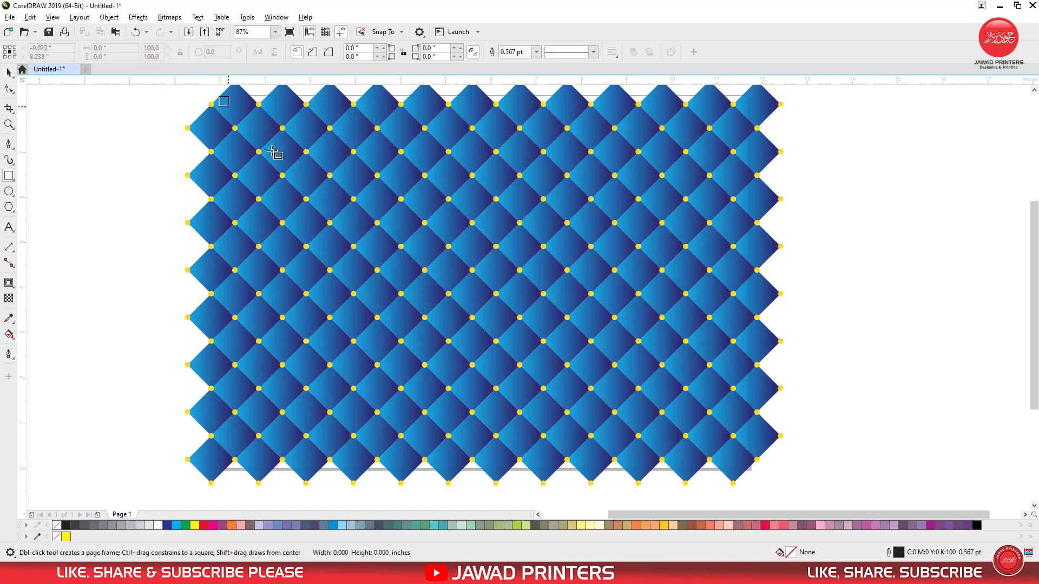
pyautogui.moveTo(219, 98); pyautogui.dragTo(754, 470)
pyautogui.hotkey('ctrl', 'a')
pyautogui.hotkey('ctrl', 'g')
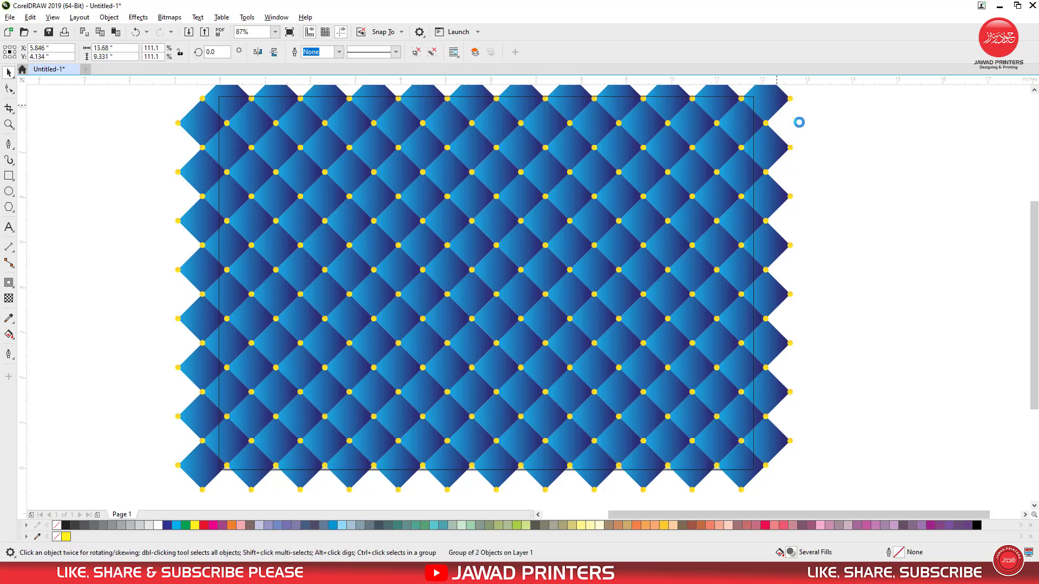
pyautogui.click(701, 179)
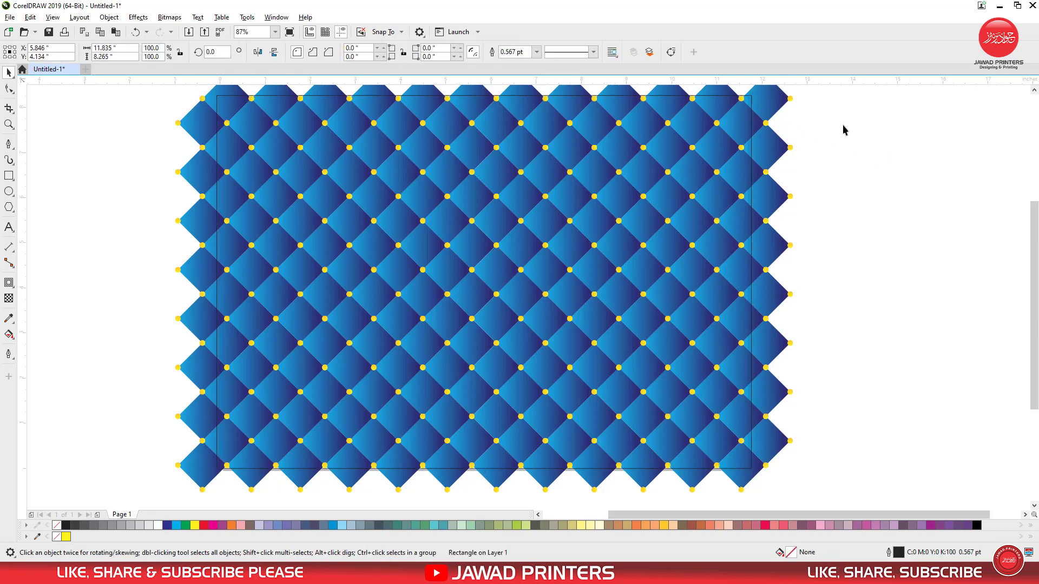
# - PowerClip the diamond pattern group inside the page-sized rectangle
pyautogui.rightClick(775, 106)
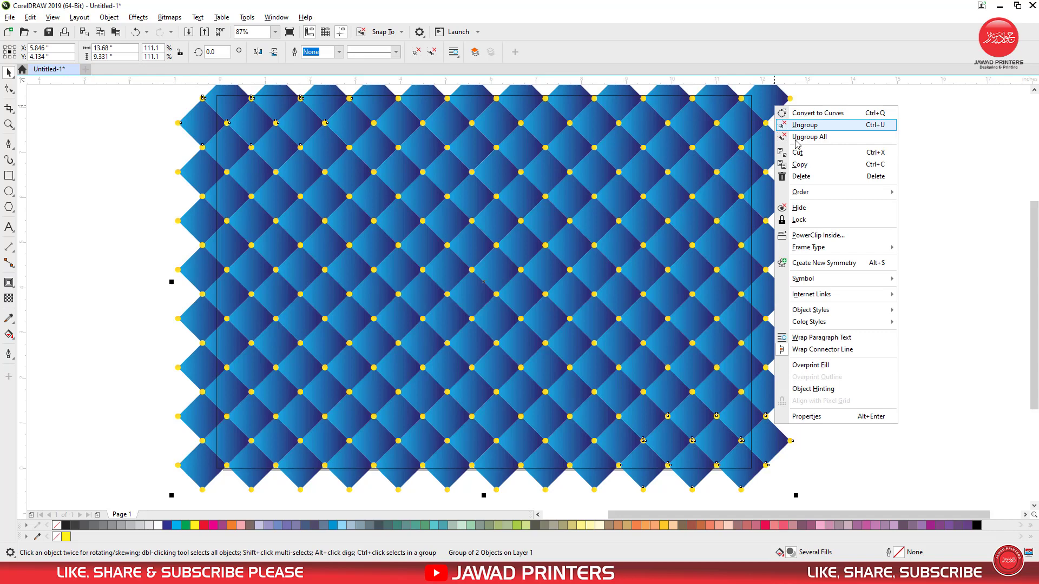
pyautogui.click(818, 235)
pyautogui.click(700, 228)
pyautogui.click(817, 215)
pyautogui.click(648, 212)
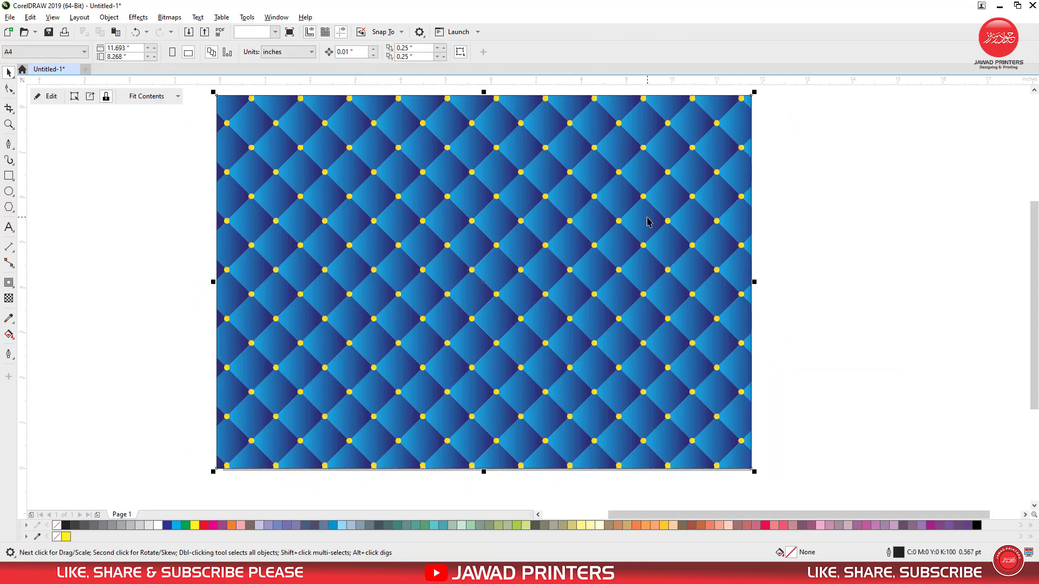
# - Fit the finished pattern in view and examine it in full-screen preview
pyautogui.press('F4')
pyautogui.click(853, 212)
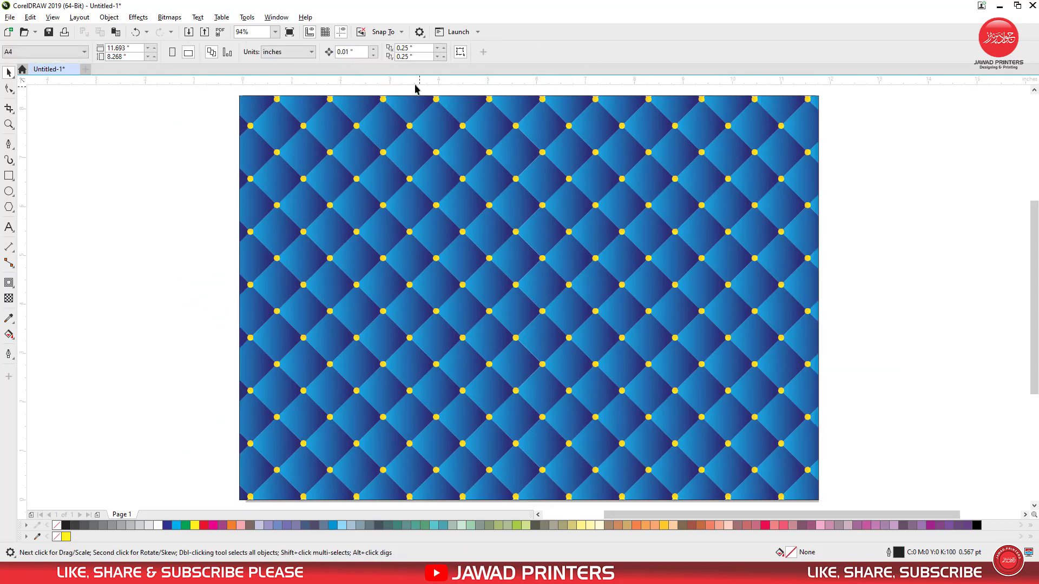
pyautogui.click(289, 34)
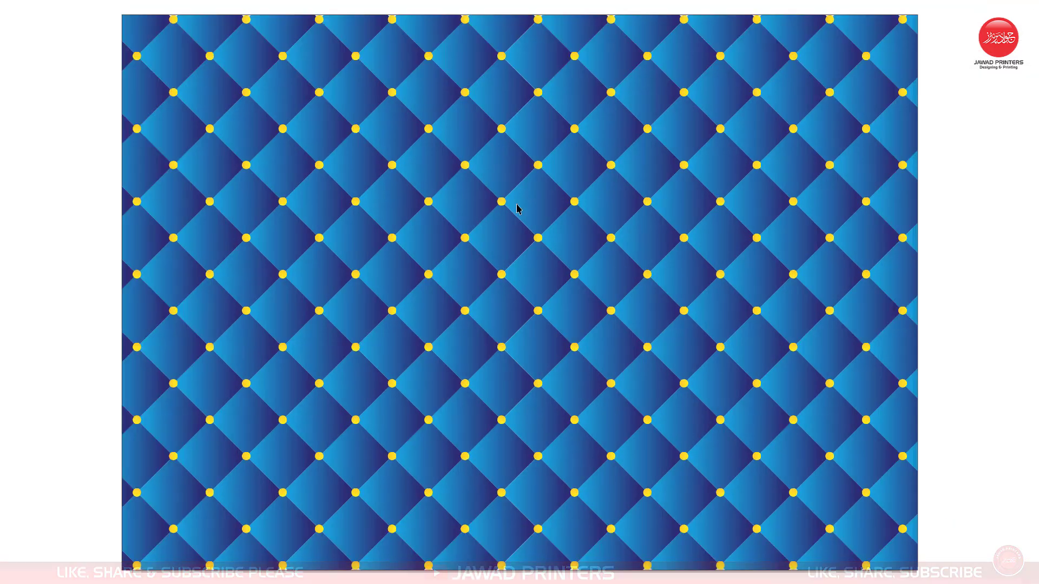